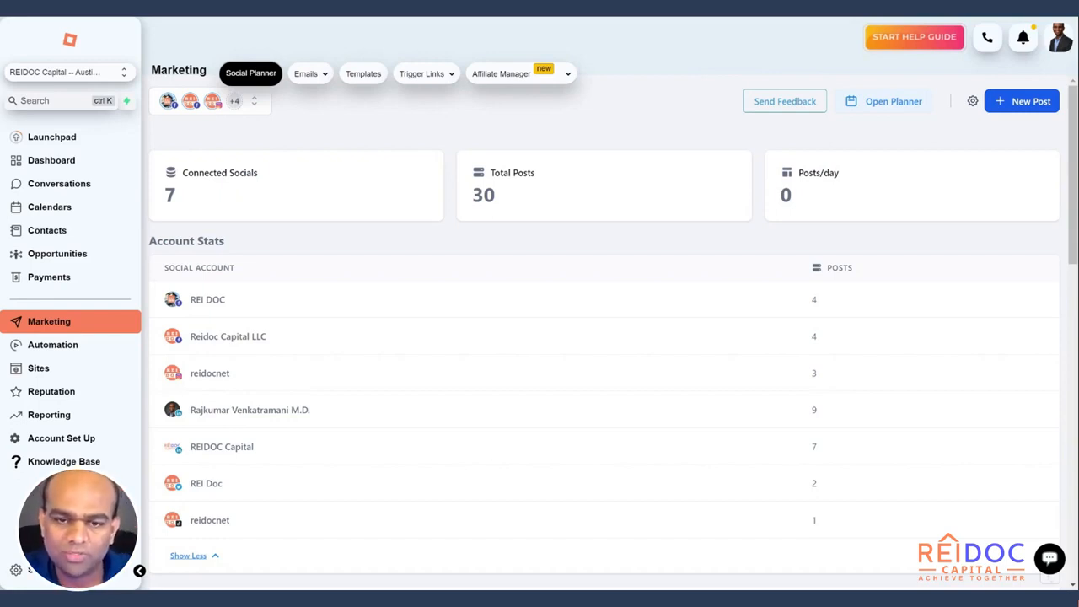
Bring up the New Post dropdown with Create New Post and Upload from CSV
{"action": "left_click", "coordinate": [310, 74]}
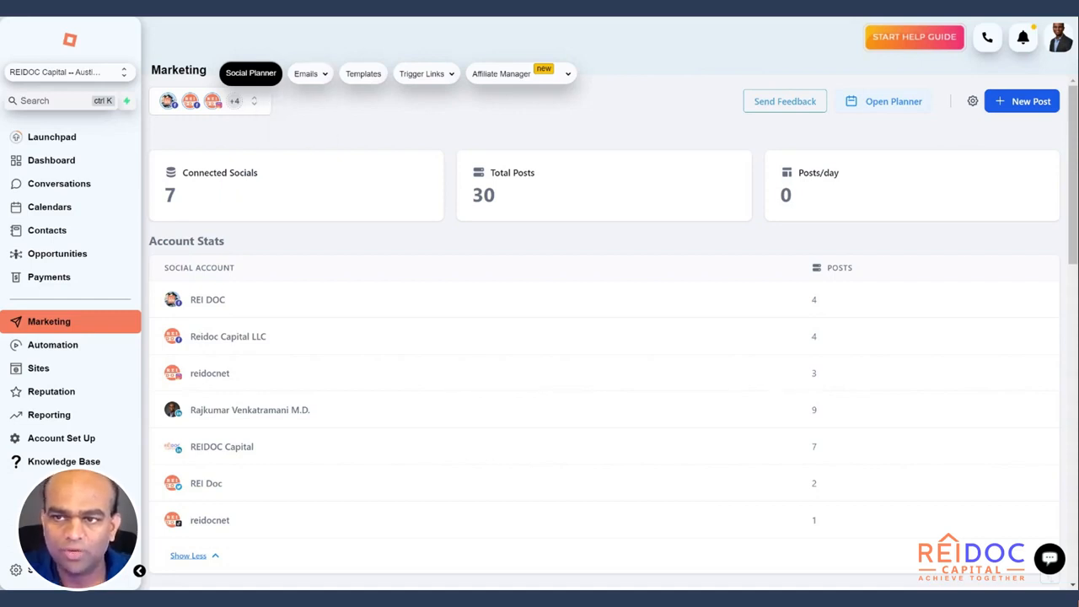
{"action": "left_click", "coordinate": [1008, 109]}
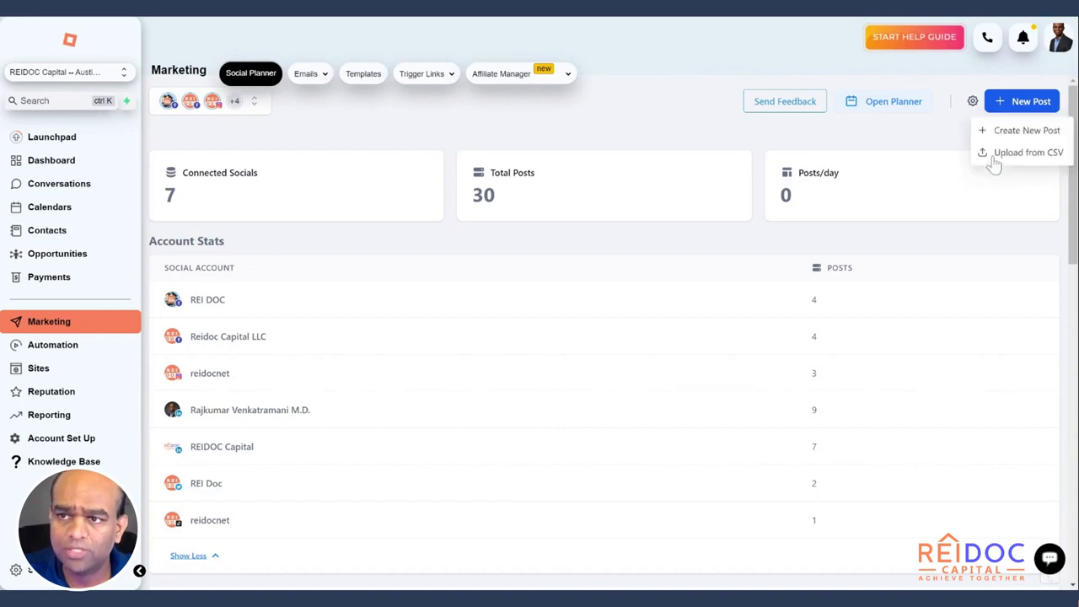
Create a new post aimed at the six accounts of the 'Non video' group
{"action": "left_click", "coordinate": [1038, 137]}
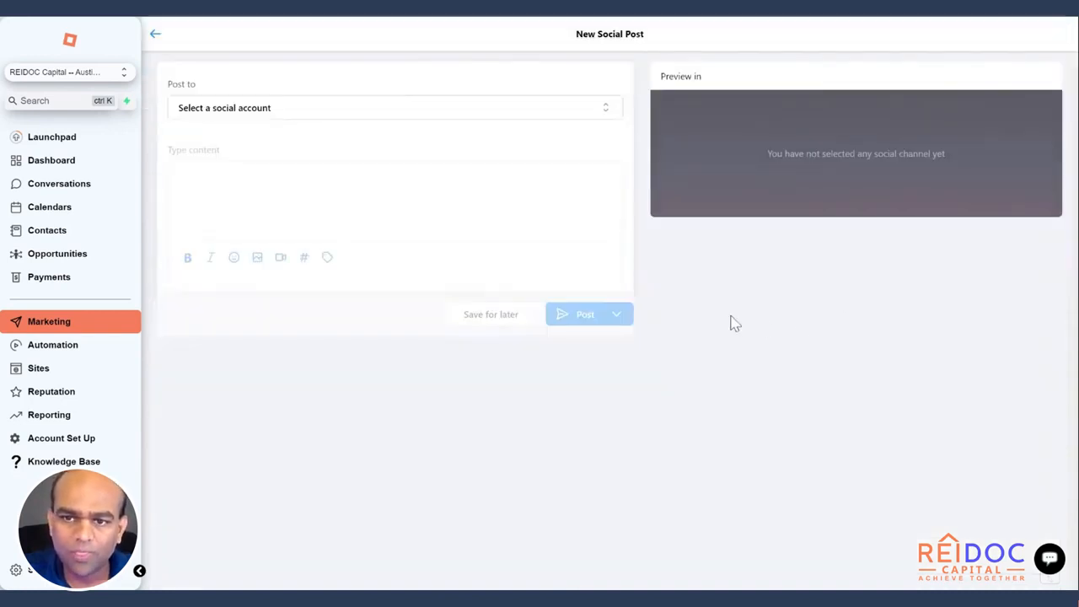
{"action": "left_click", "coordinate": [604, 118]}
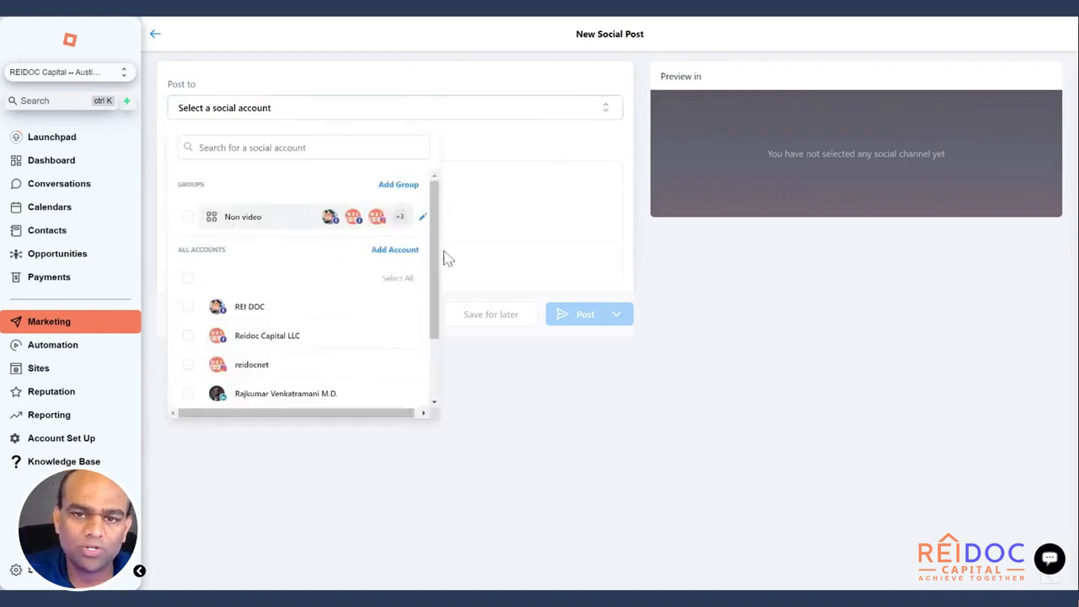
{"action": "left_click_drag", "start_coordinate": [437, 268], "coordinate": [441, 362]}
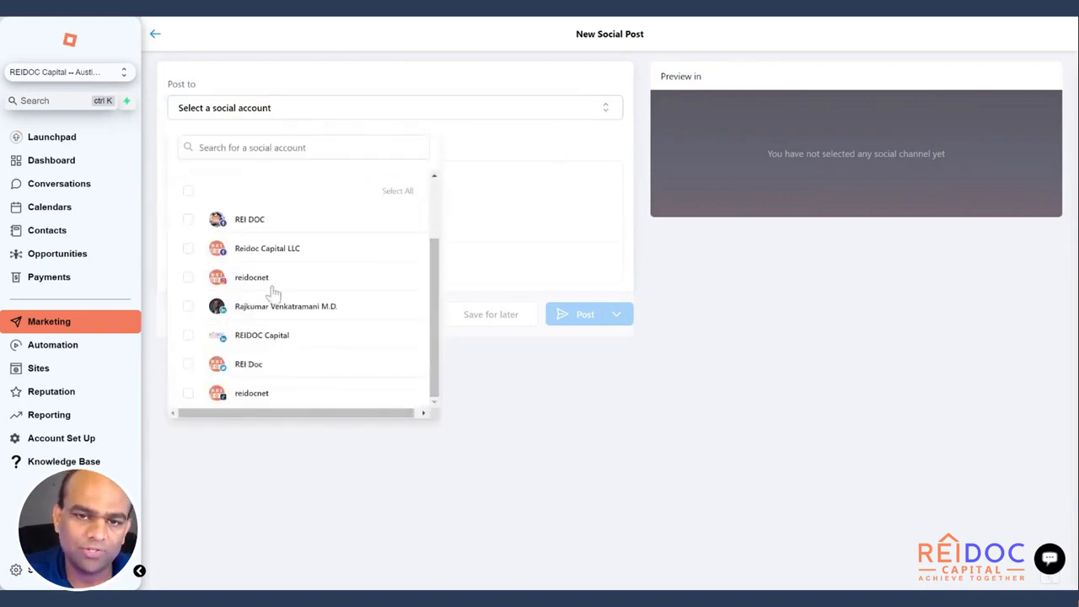
{"action": "left_click", "coordinate": [188, 191]}
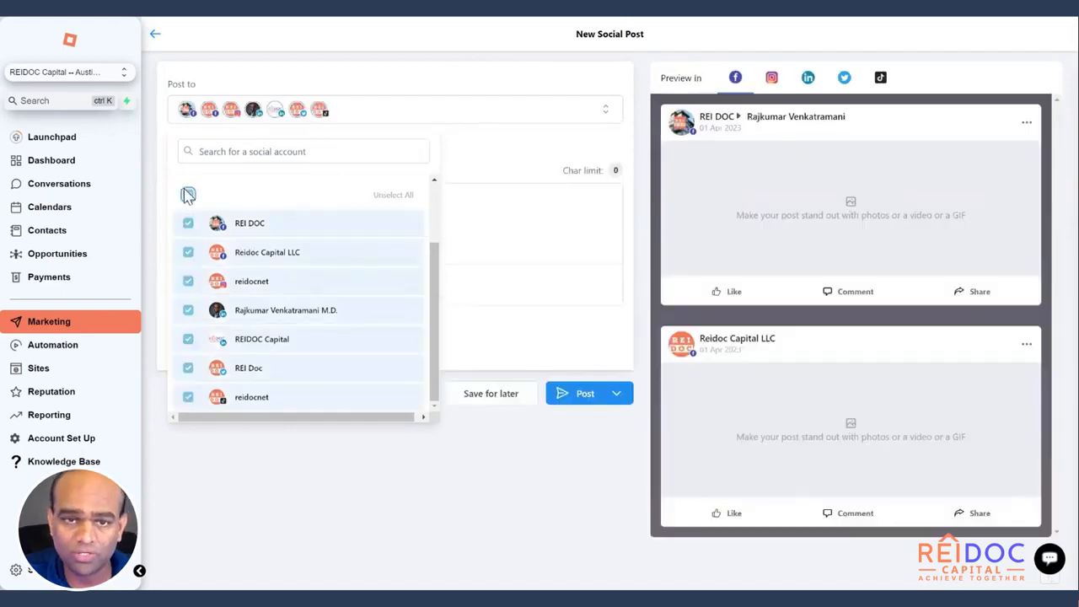
{"action": "left_click", "coordinate": [188, 194]}
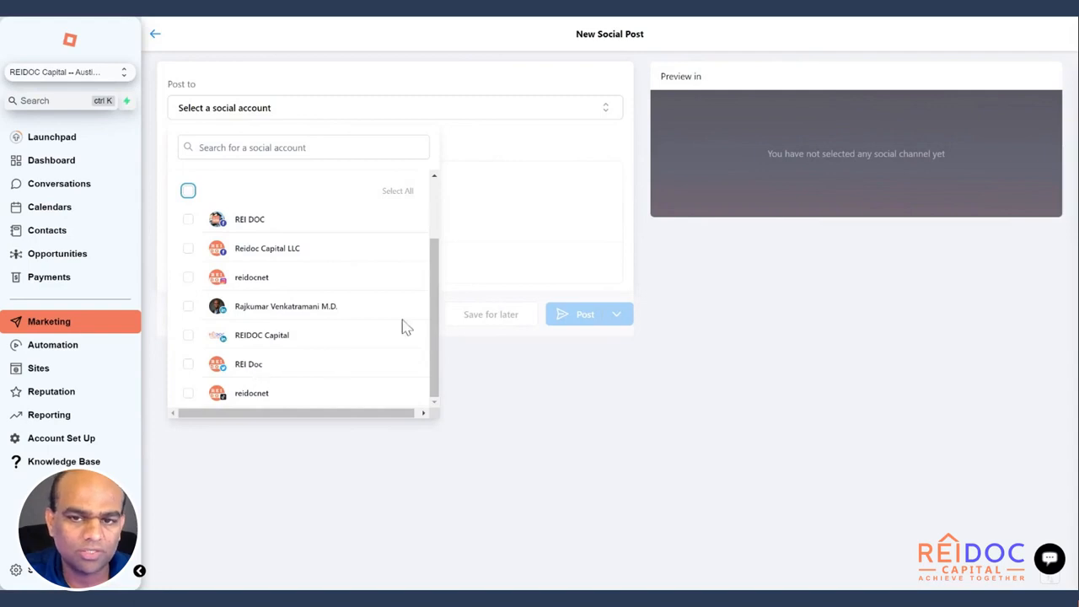
{"action": "left_click_drag", "start_coordinate": [435, 315], "coordinate": [435, 334]}
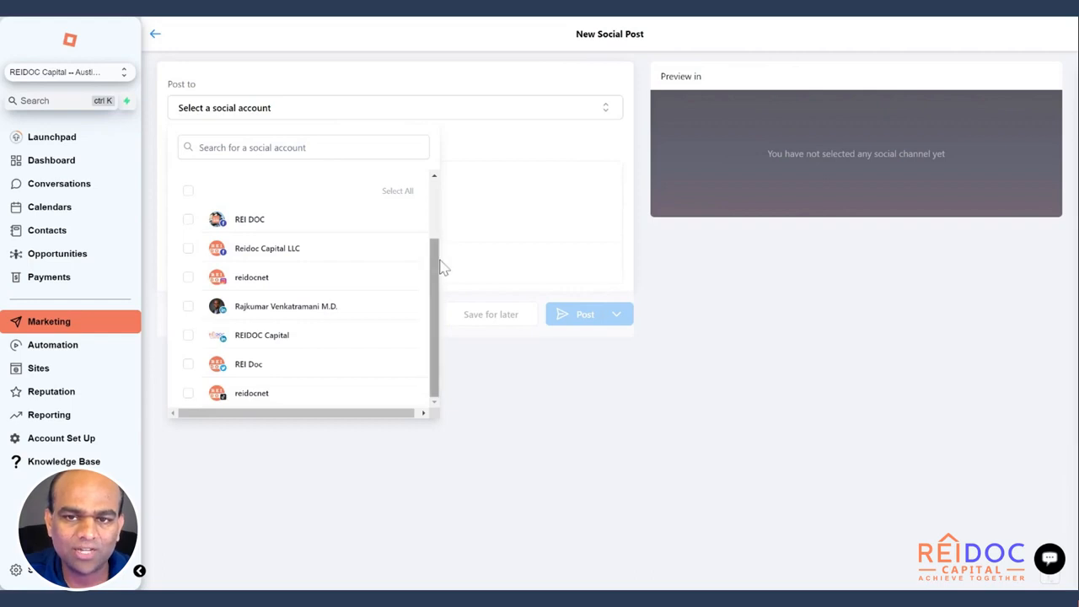
{"action": "scroll", "coordinate": [439, 263], "scroll_direction": "up", "scroll_amount": 5}
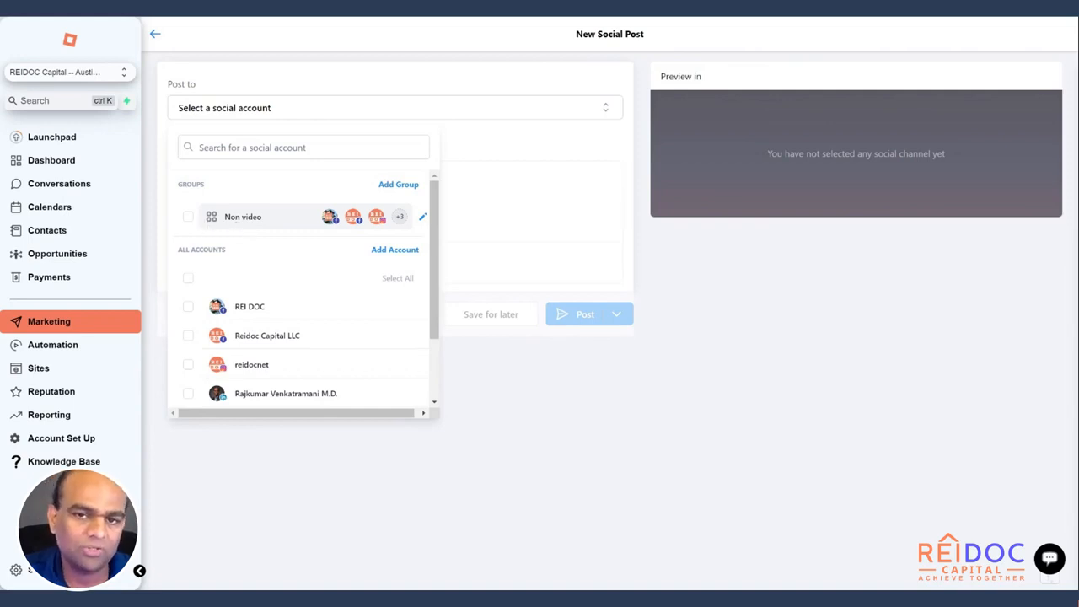
{"action": "left_click", "coordinate": [188, 216]}
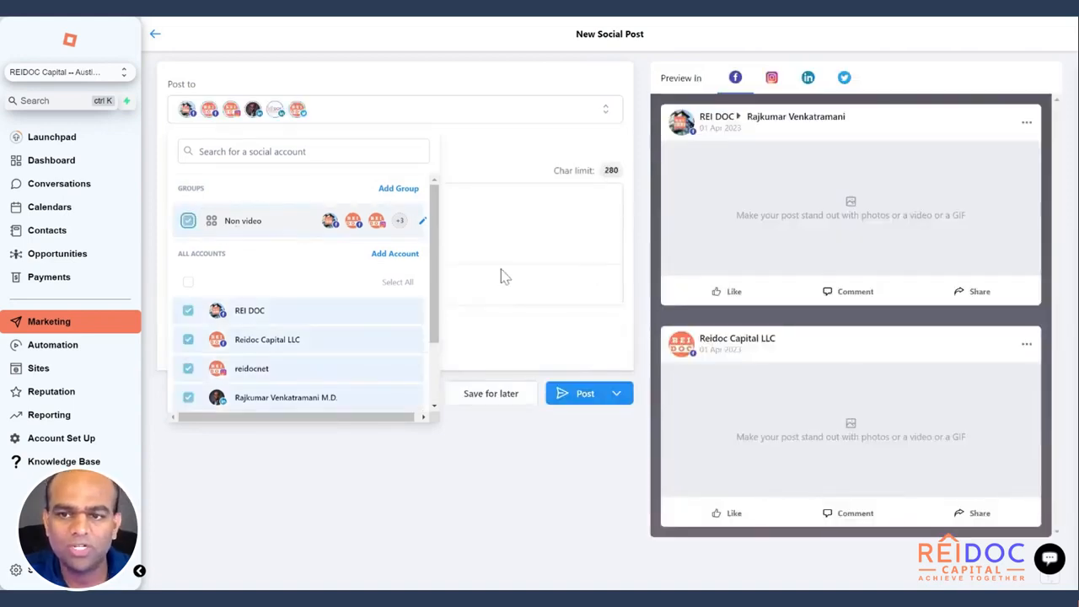
{"action": "left_click", "coordinate": [517, 465]}
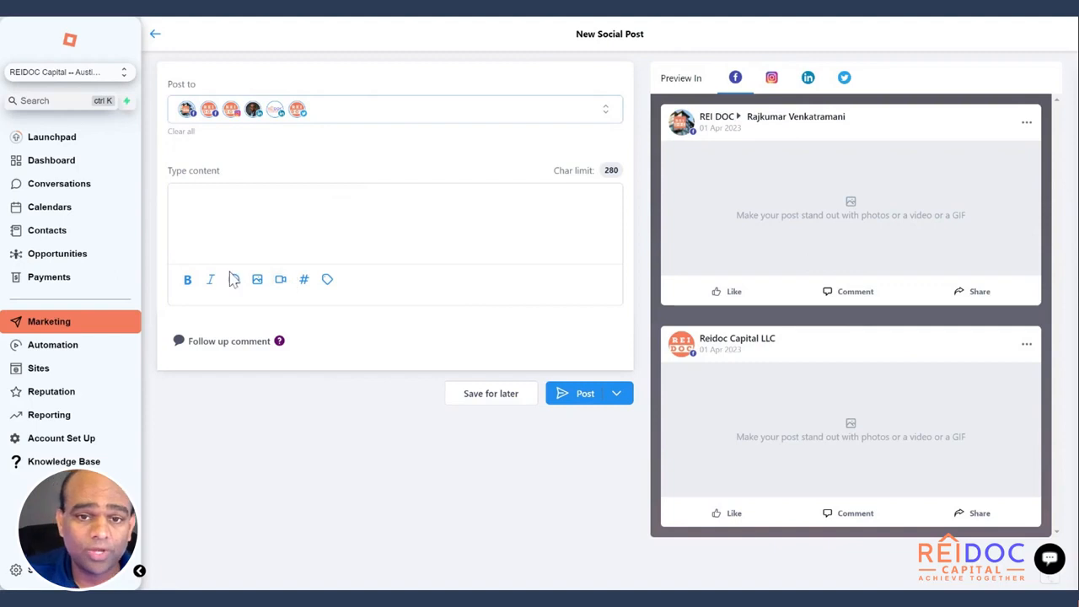
Attach the Blue Pink Rose 'Happy Doctor's Day' image from the media library
{"action": "left_click", "coordinate": [258, 281]}
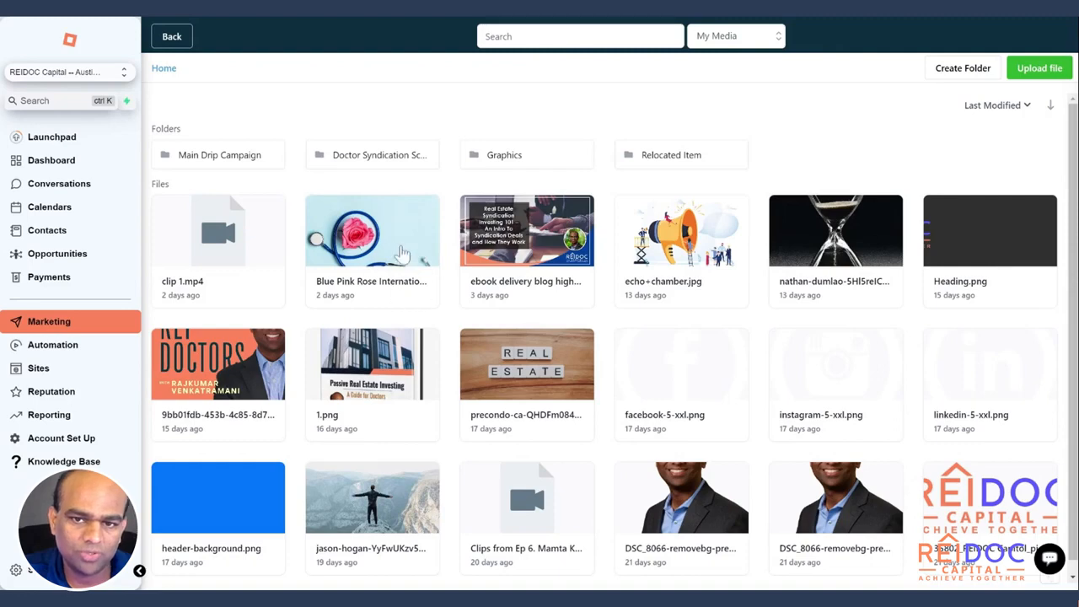
{"action": "left_click", "coordinate": [399, 248]}
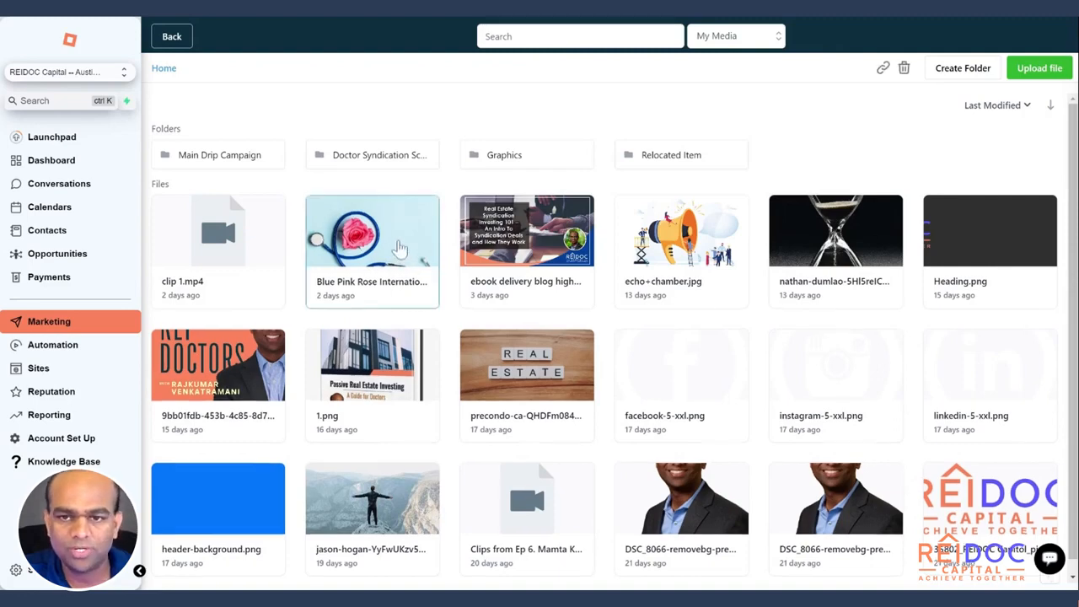
{"action": "left_click", "coordinate": [400, 248]}
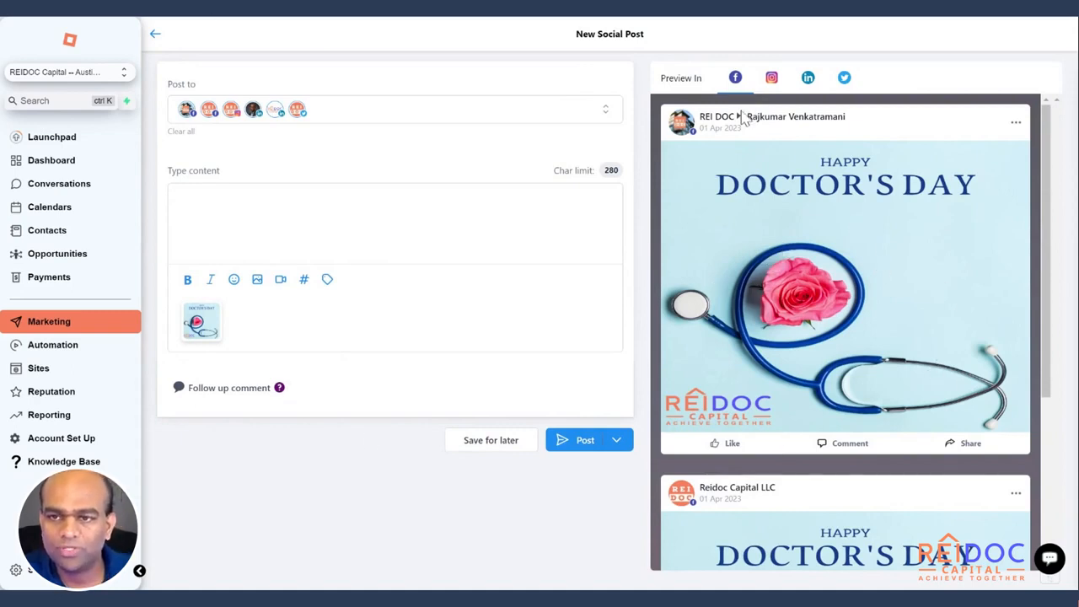
{"action": "scroll", "coordinate": [853, 338], "scroll_direction": "down", "scroll_amount": 3}
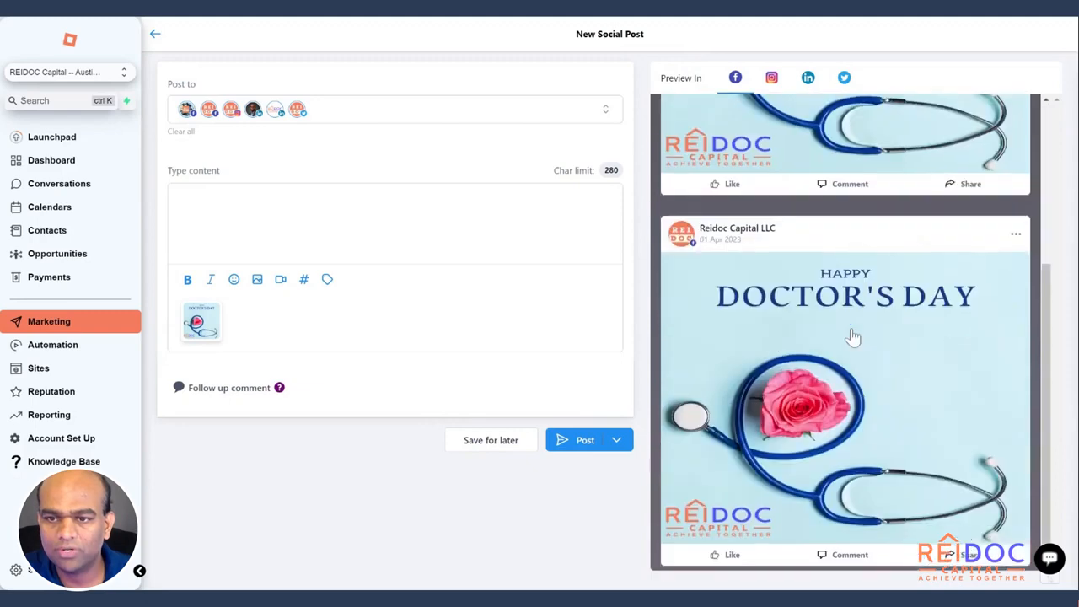
{"action": "scroll", "coordinate": [801, 322], "scroll_direction": "up", "scroll_amount": 3}
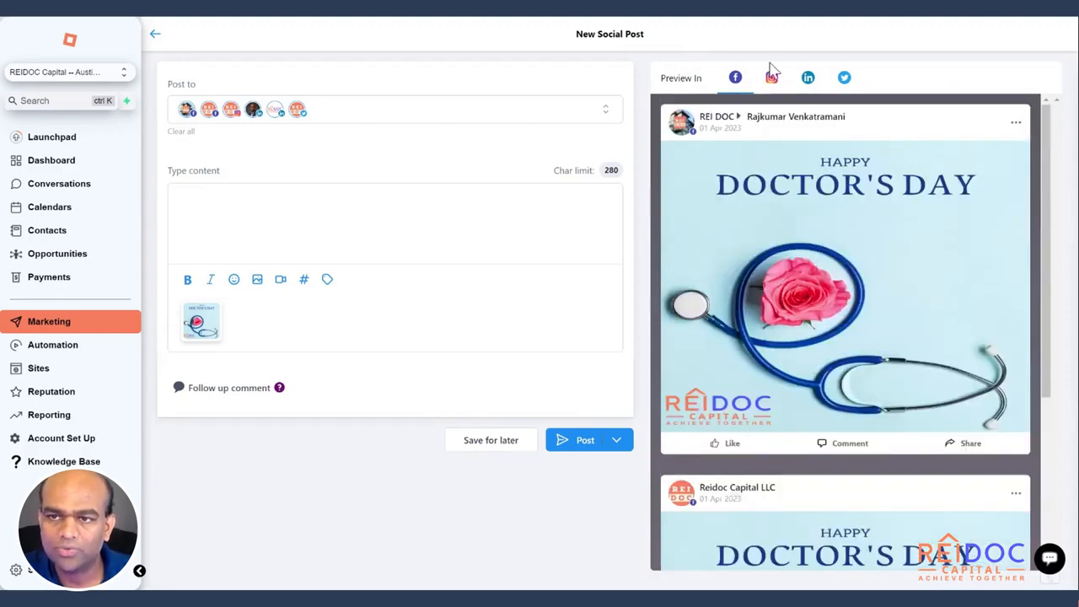
Check the post previews for Instagram, LinkedIn and Twitter
{"action": "left_click", "coordinate": [771, 81]}
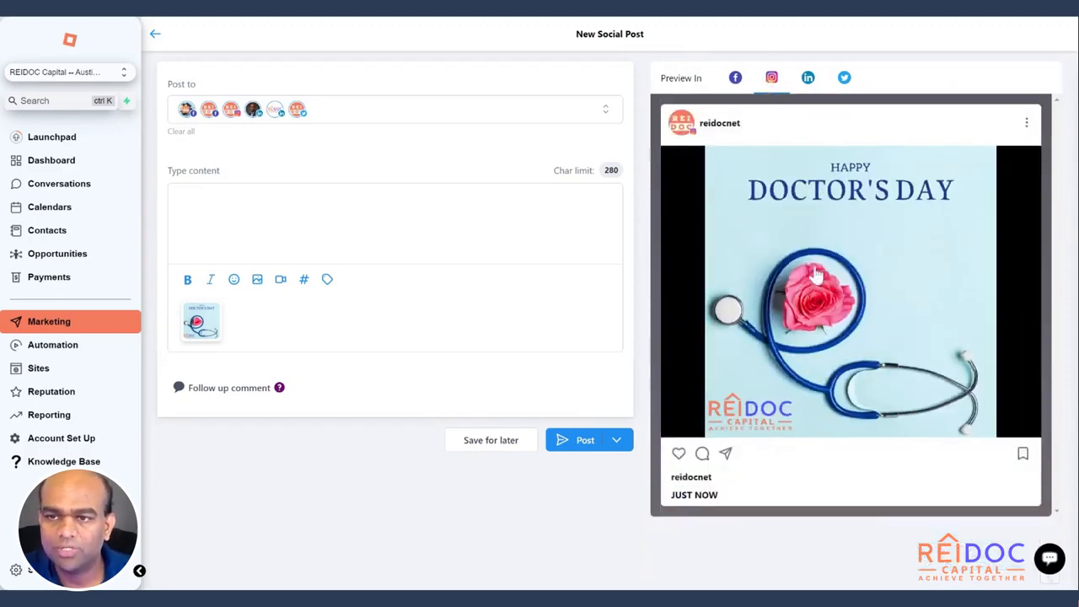
{"action": "left_click", "coordinate": [807, 77]}
{"action": "scroll", "coordinate": [923, 288], "scroll_direction": "down", "scroll_amount": 1}
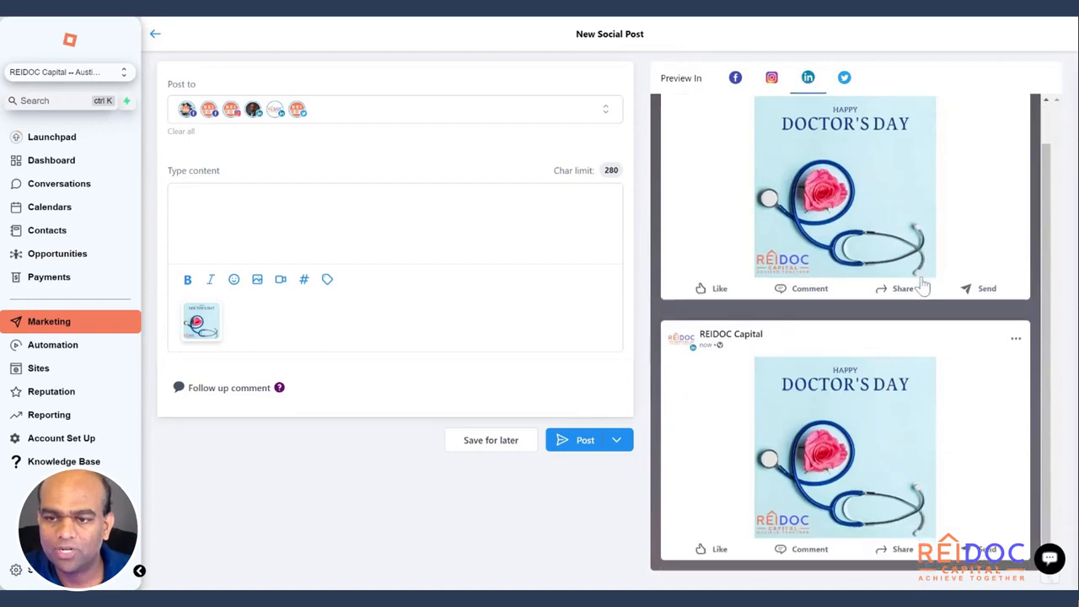
{"action": "scroll", "coordinate": [922, 287], "scroll_direction": "up", "scroll_amount": 1}
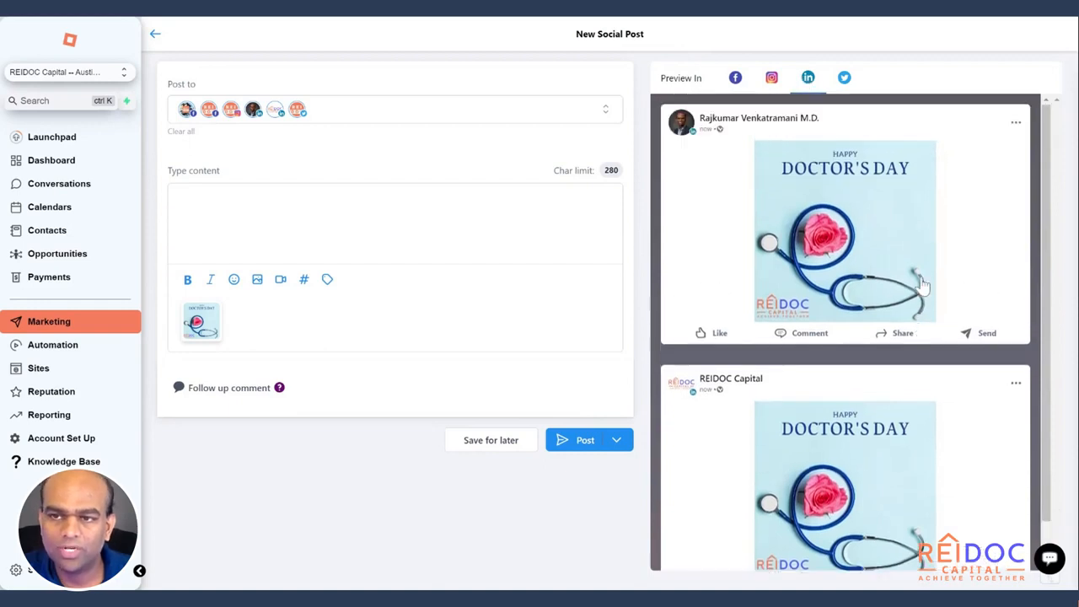
{"action": "left_click", "coordinate": [845, 79]}
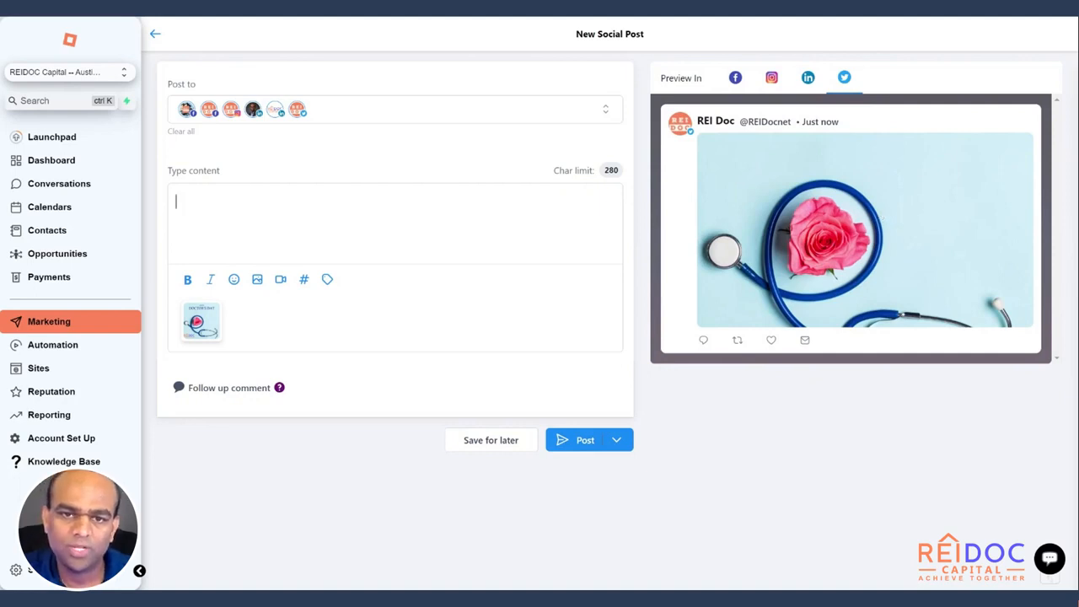
Caption the post 'Happy doctors day!' and append the saved 'Main' hashtag set
{"action": "type", "text": "H"}
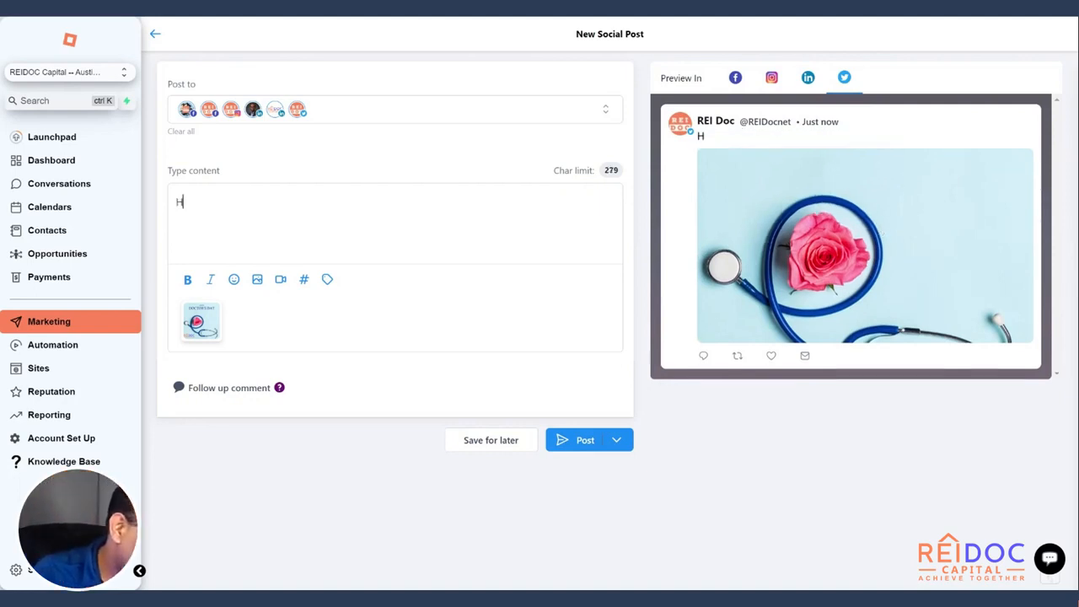
{"action": "type", "text": "appy doctors "}
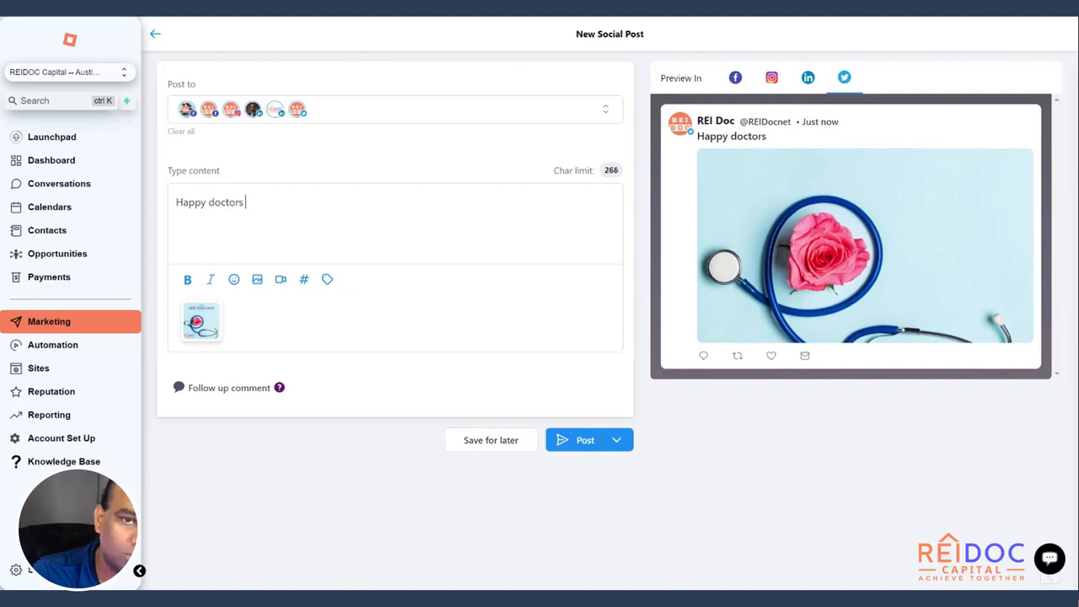
{"action": "type", "text": "day!"}
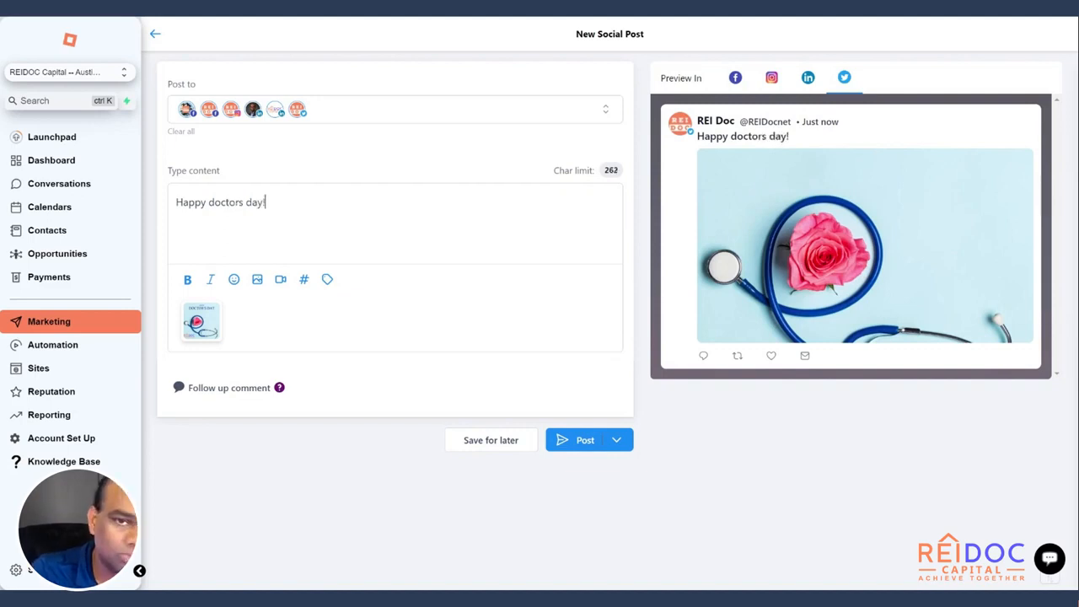
{"action": "left_click", "coordinate": [304, 281]}
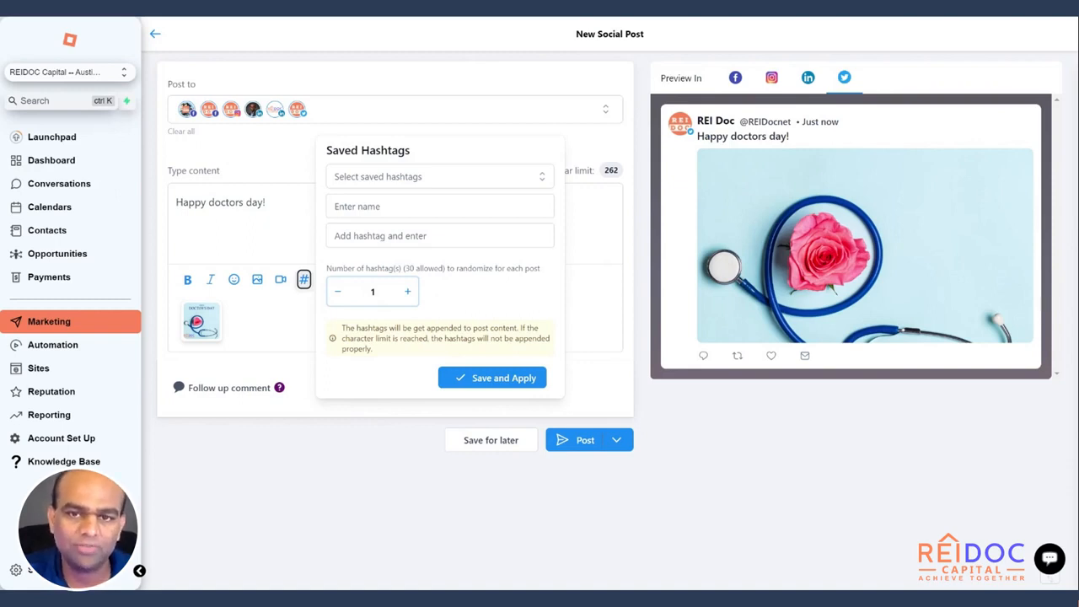
{"action": "left_click", "coordinate": [482, 182]}
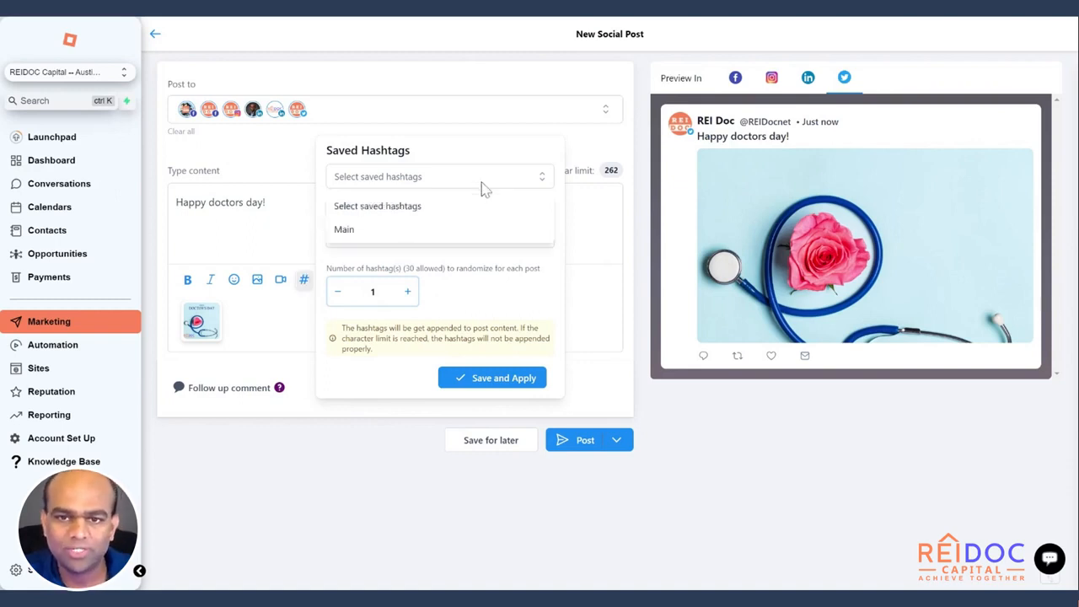
{"action": "left_click", "coordinate": [433, 239]}
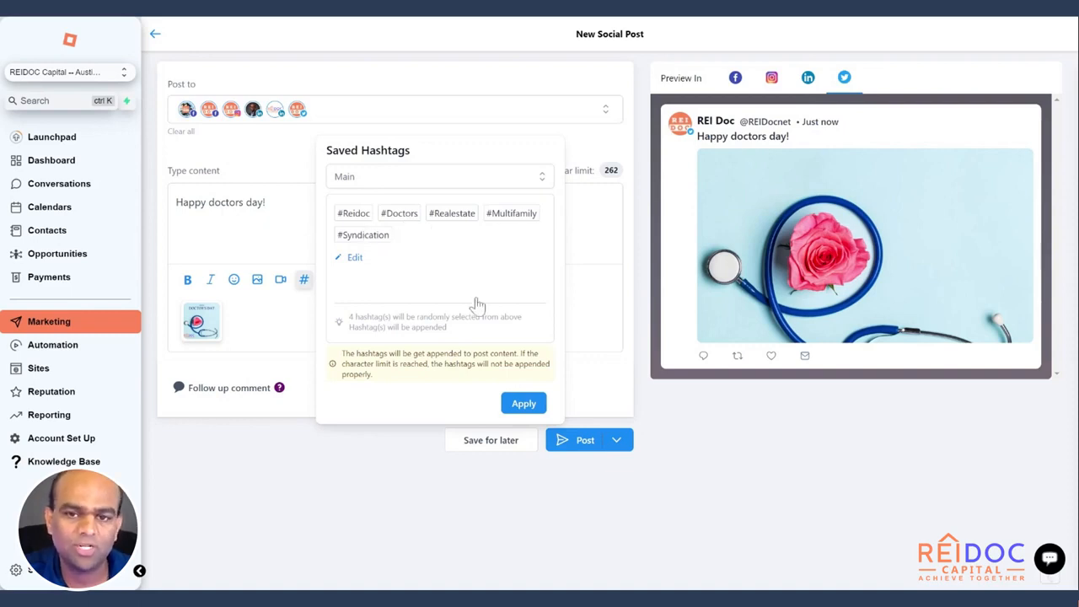
{"action": "left_click", "coordinate": [523, 404]}
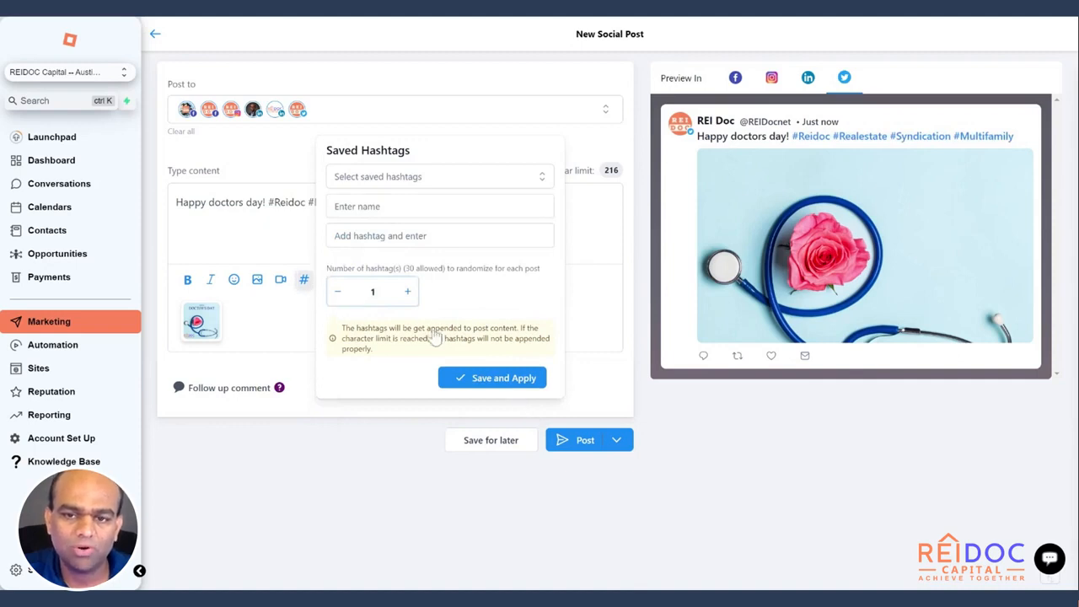
{"action": "left_click", "coordinate": [588, 236]}
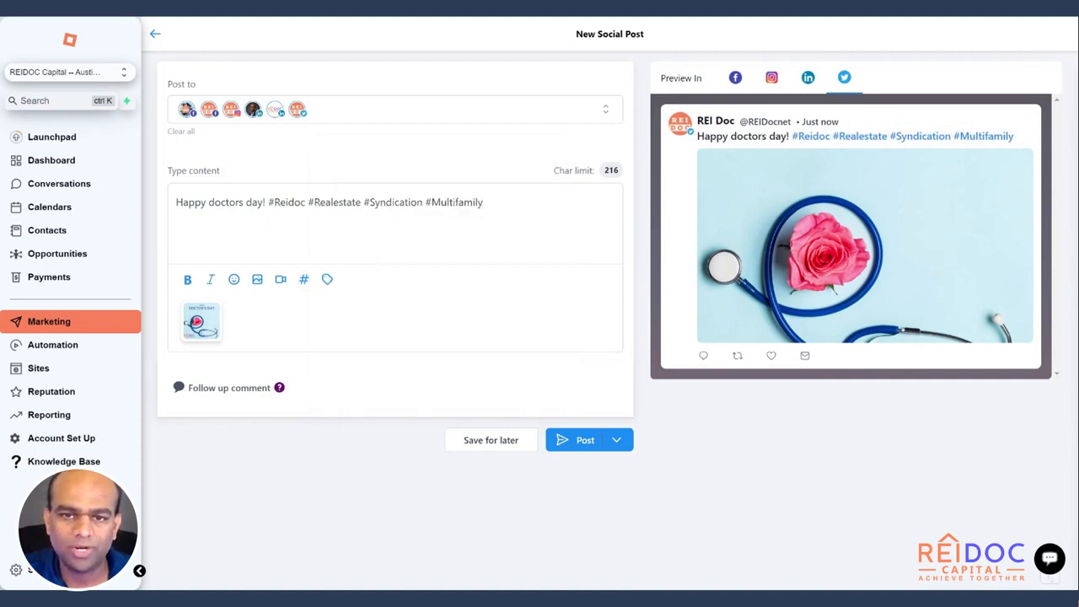
Break the hashtags onto a new line after 'day!' and add an empty follow-up comment
{"action": "left_click", "coordinate": [266, 202]}
{"action": "key", "text": "Return"}
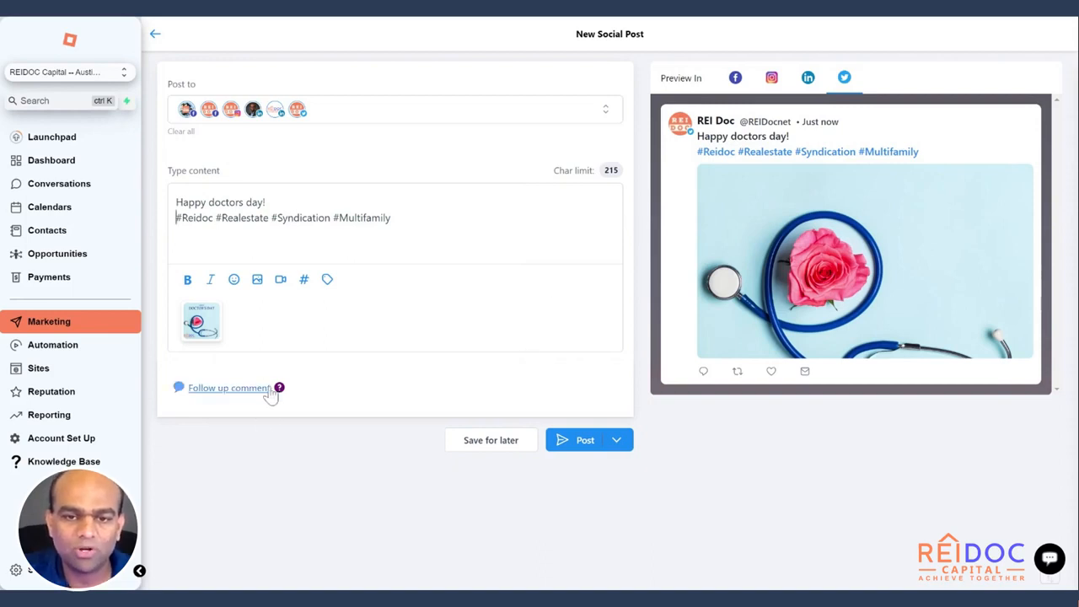
{"action": "mouse_move", "coordinate": [279, 391]}
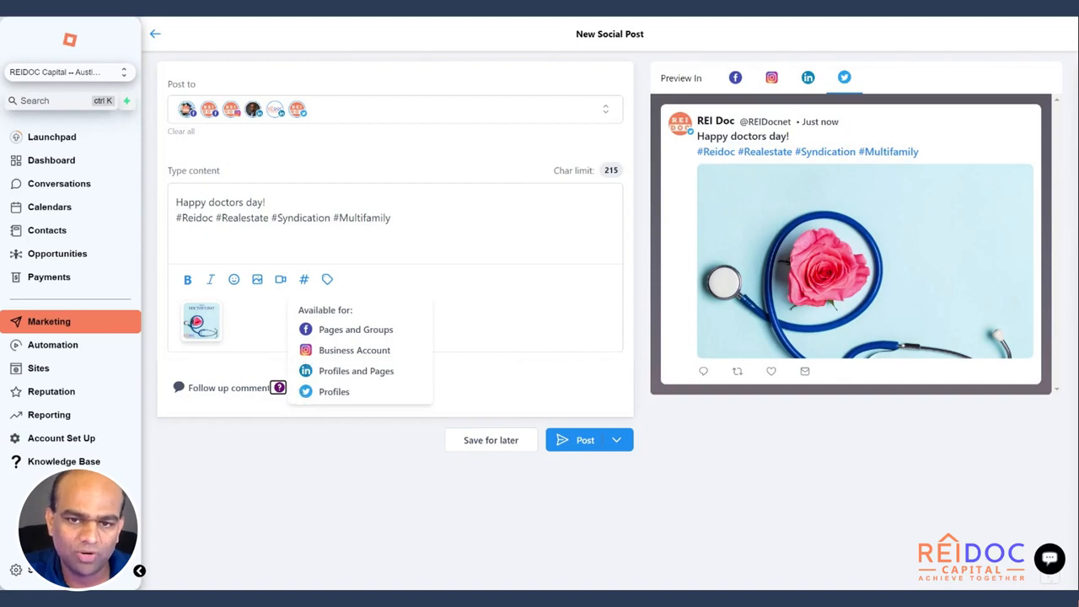
{"action": "left_click", "coordinate": [233, 395]}
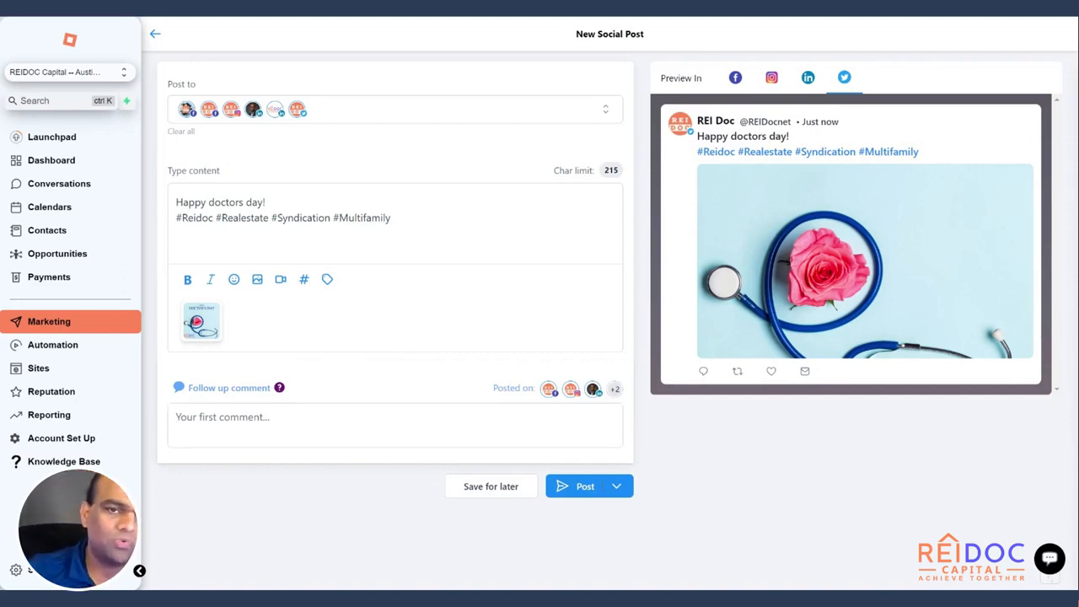
{"action": "left_click", "coordinate": [211, 418]}
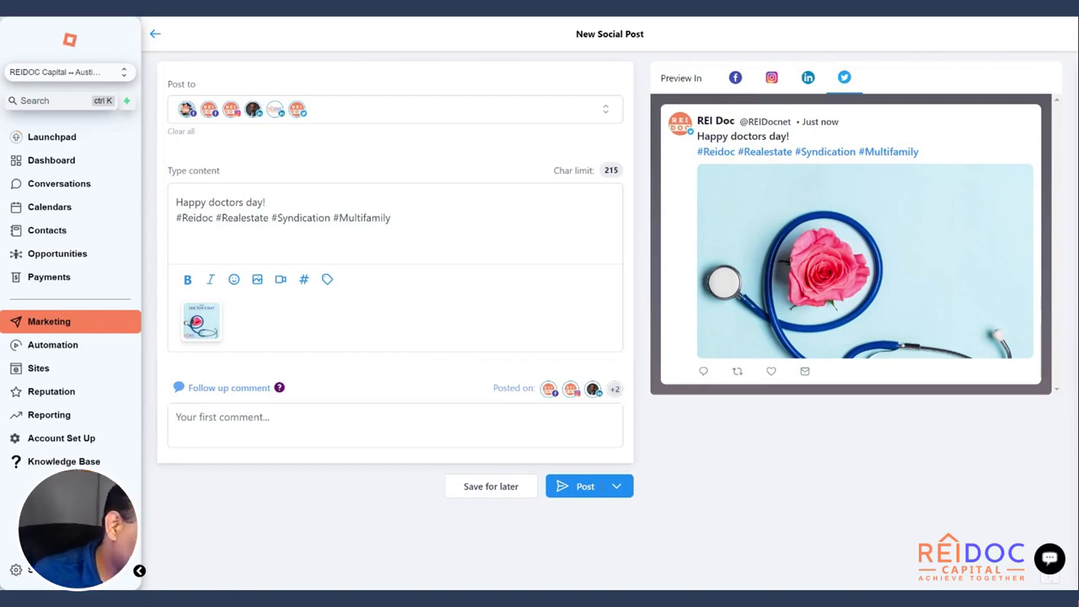
{"action": "type", "text": "Do"}
{"action": "key", "text": "BackSpace"}
{"action": "type", "text": "o"}
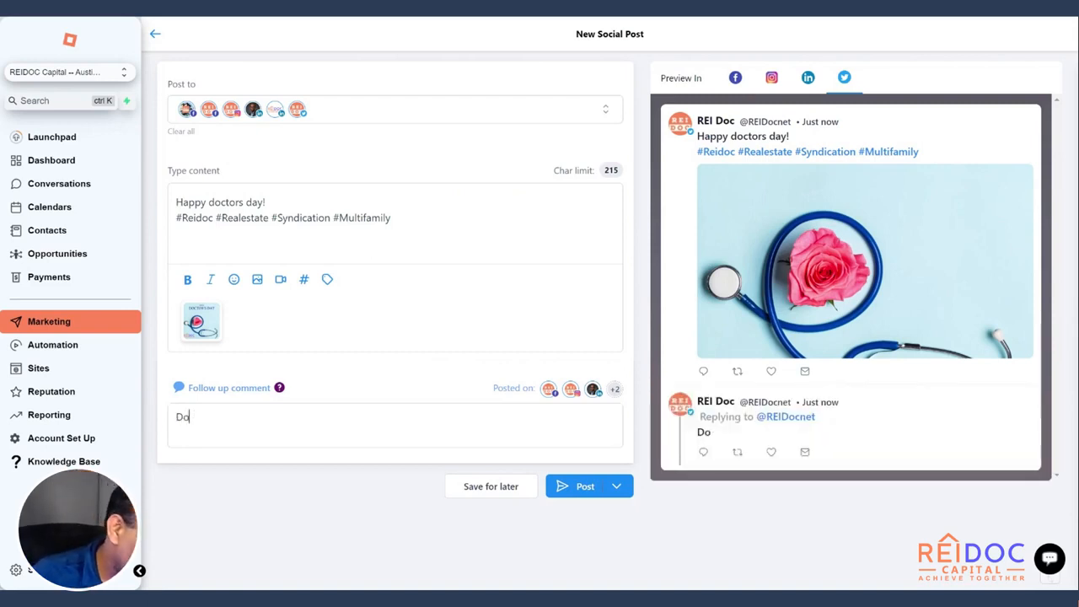
{"action": "type", "text": "wnload my eb"}
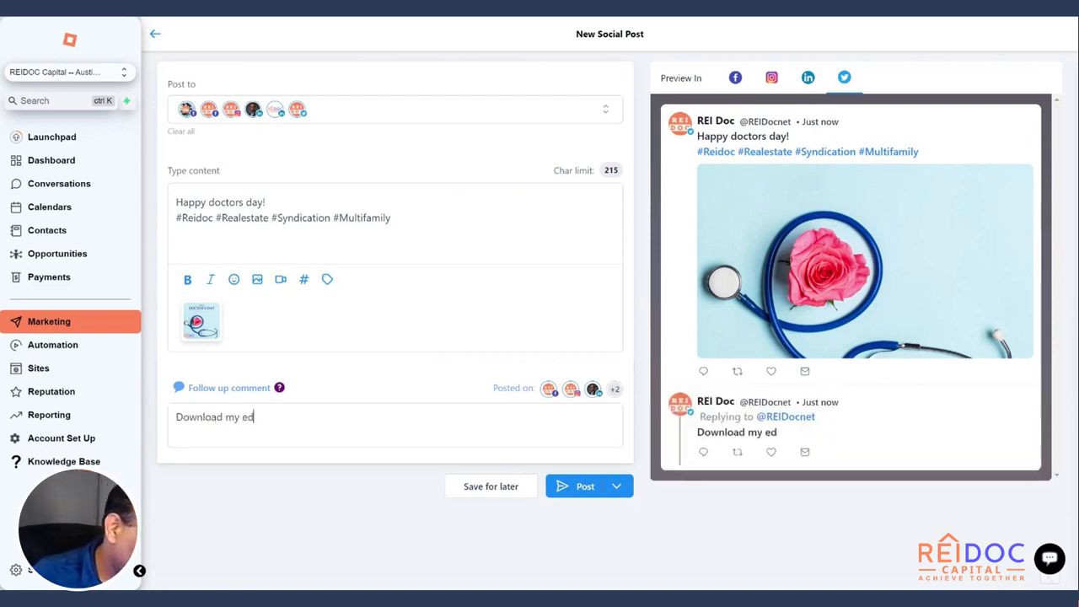
{"action": "key", "text": "BackSpace"}
{"action": "type", "text": "boo"}
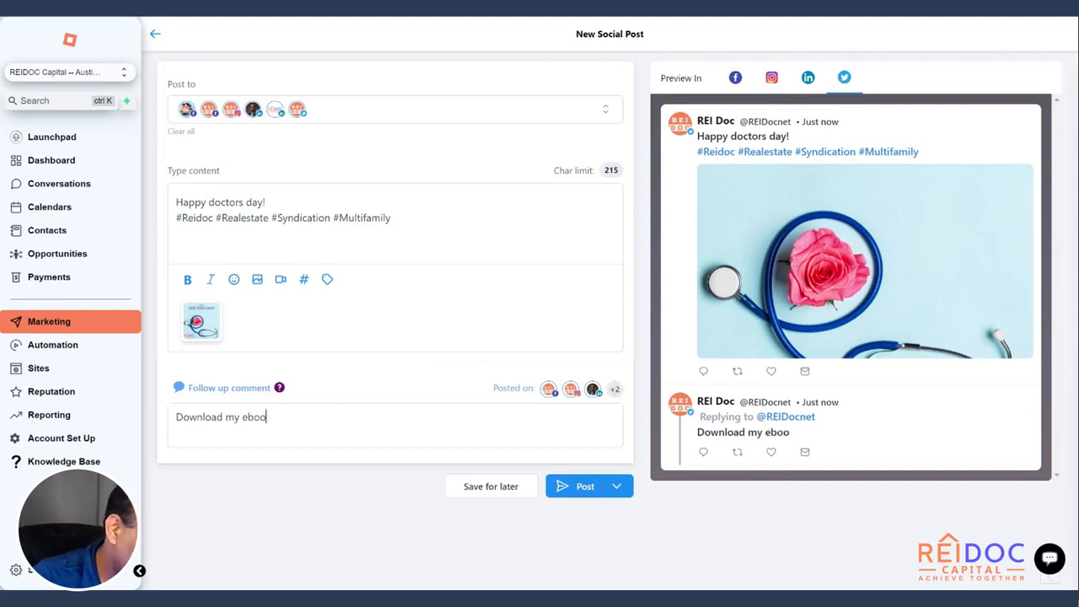
{"action": "type", "text": "k on passive "}
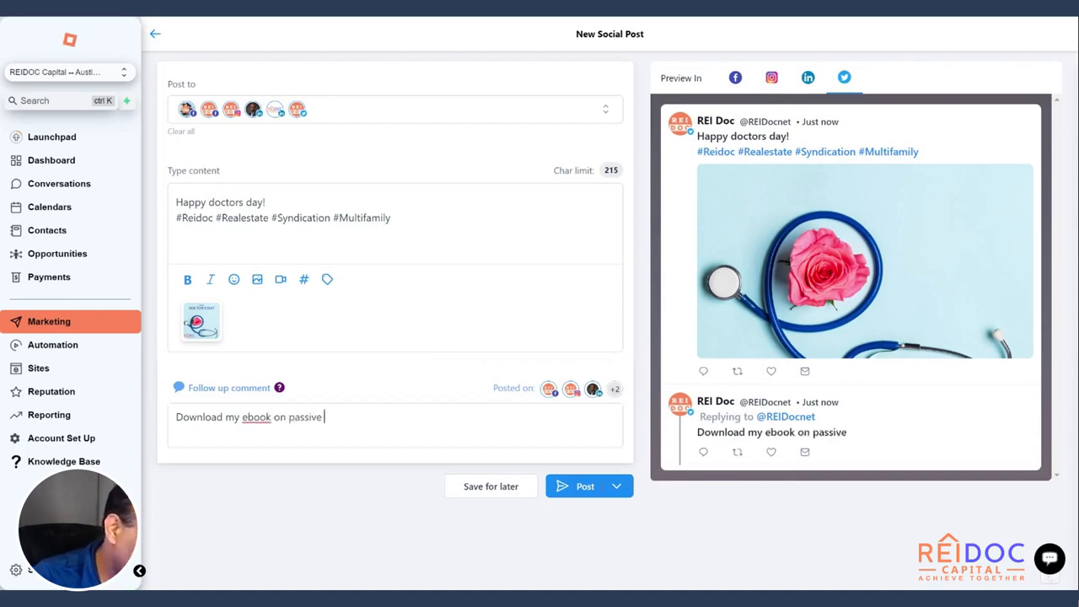
{"action": "type", "text": "investing fro "}
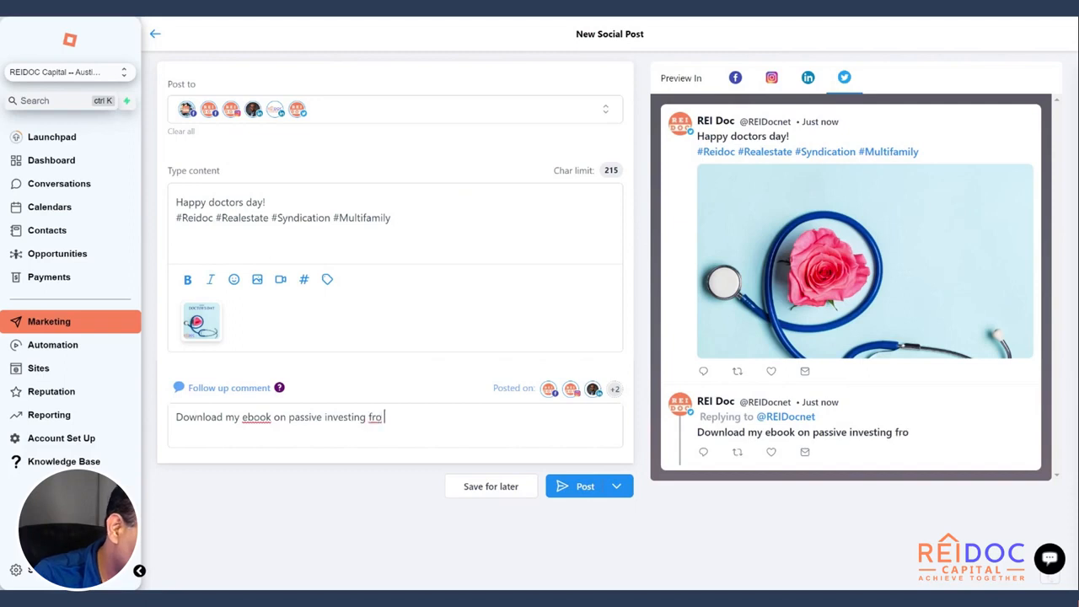
{"action": "type", "text": "physicians"}
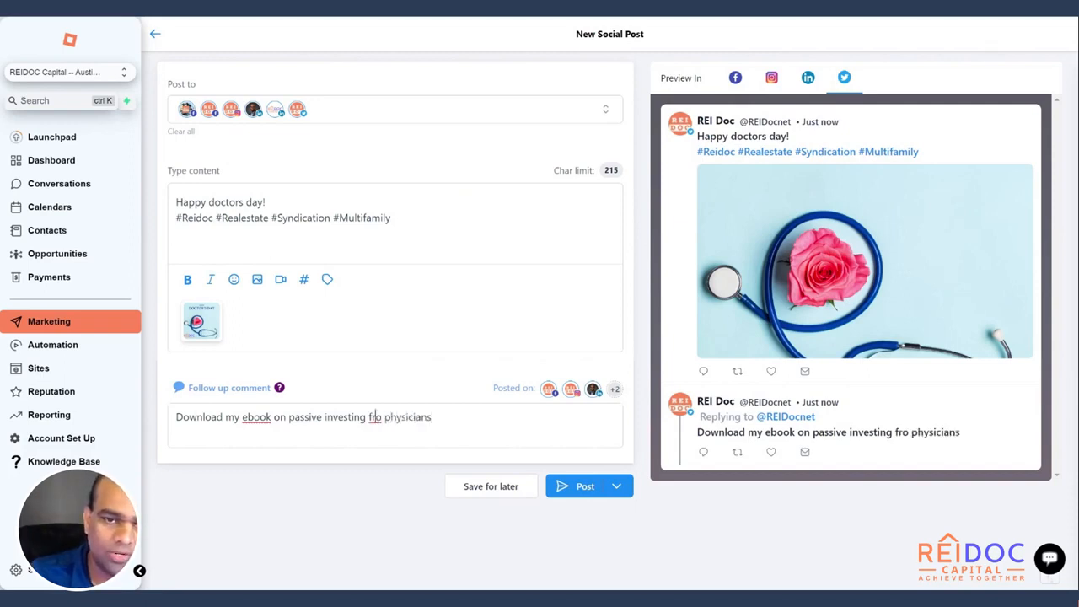
{"action": "key", "text": "BackSpace"}
{"action": "key", "text": "BackSpace"}
{"action": "type", "text": "or"}
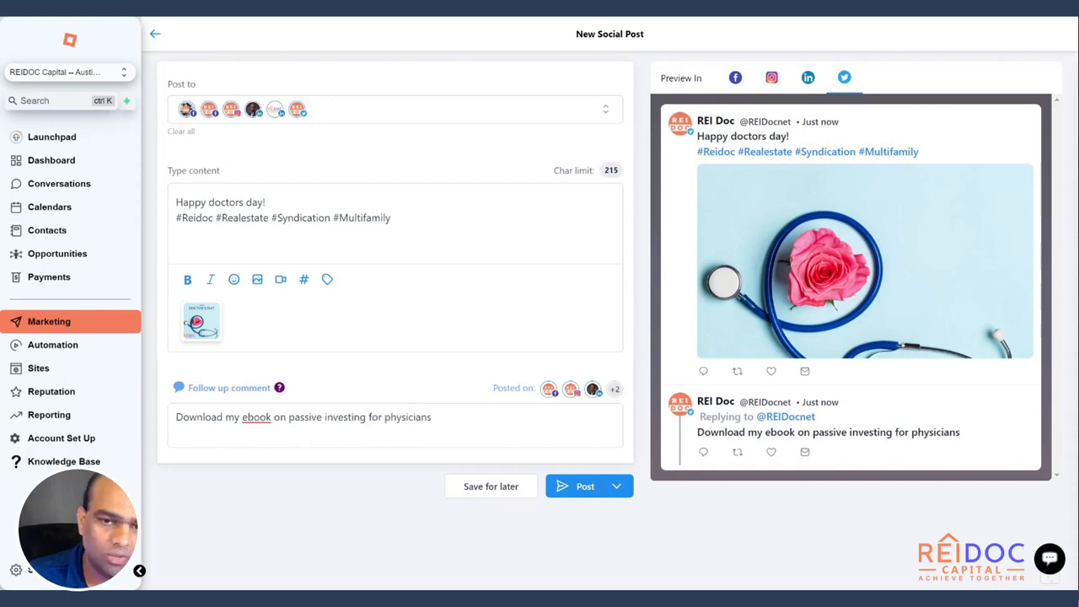
{"action": "type", "text": " physicians www"}
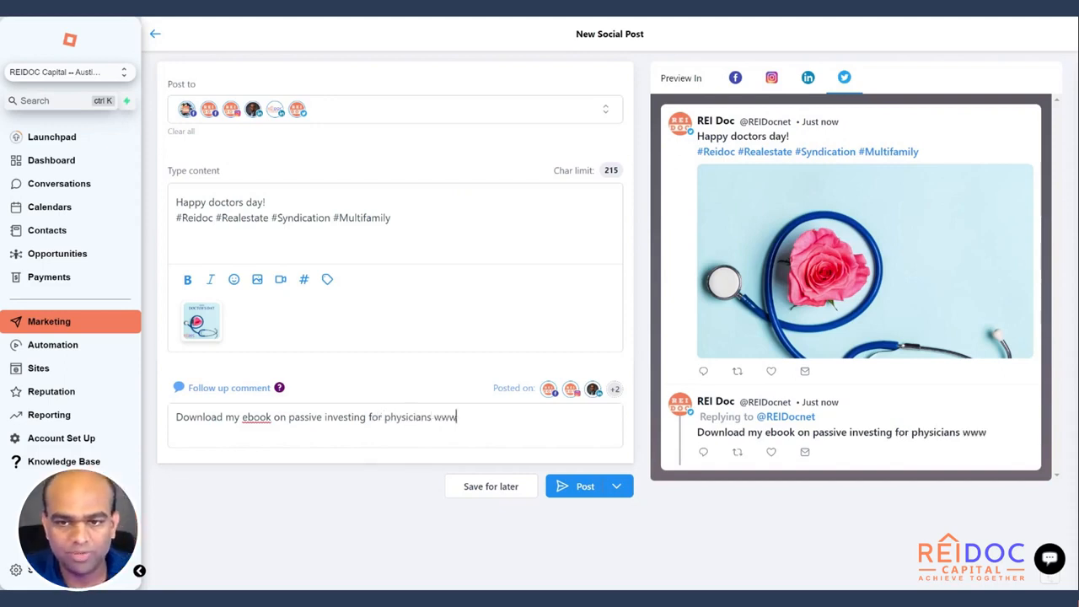
{"action": "type", "text": ".rei"}
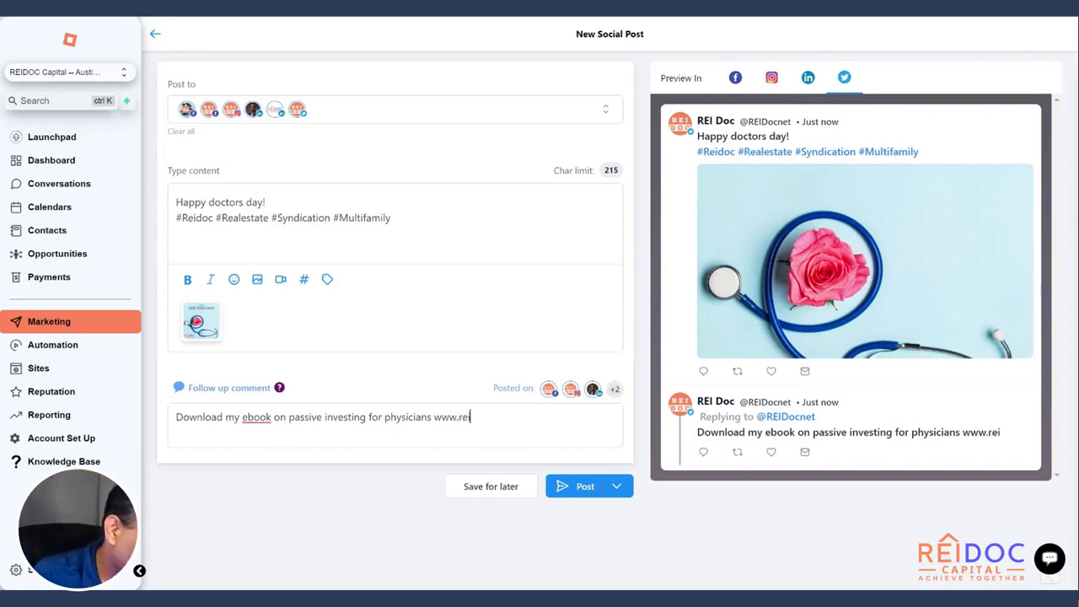
{"action": "type", "text": "doccapi"}
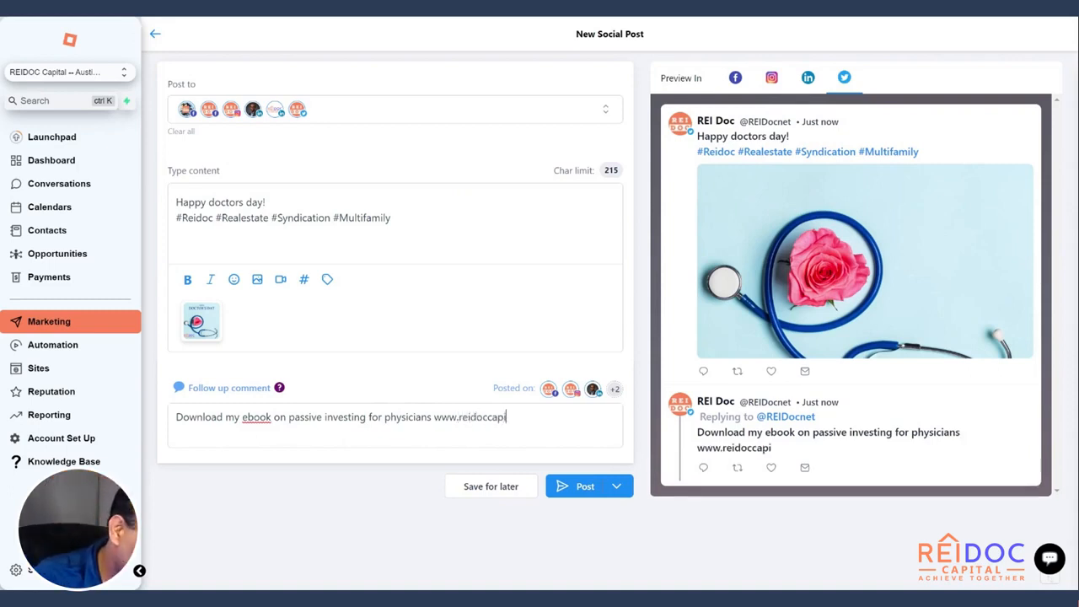
{"action": "type", "text": "tal.com/"}
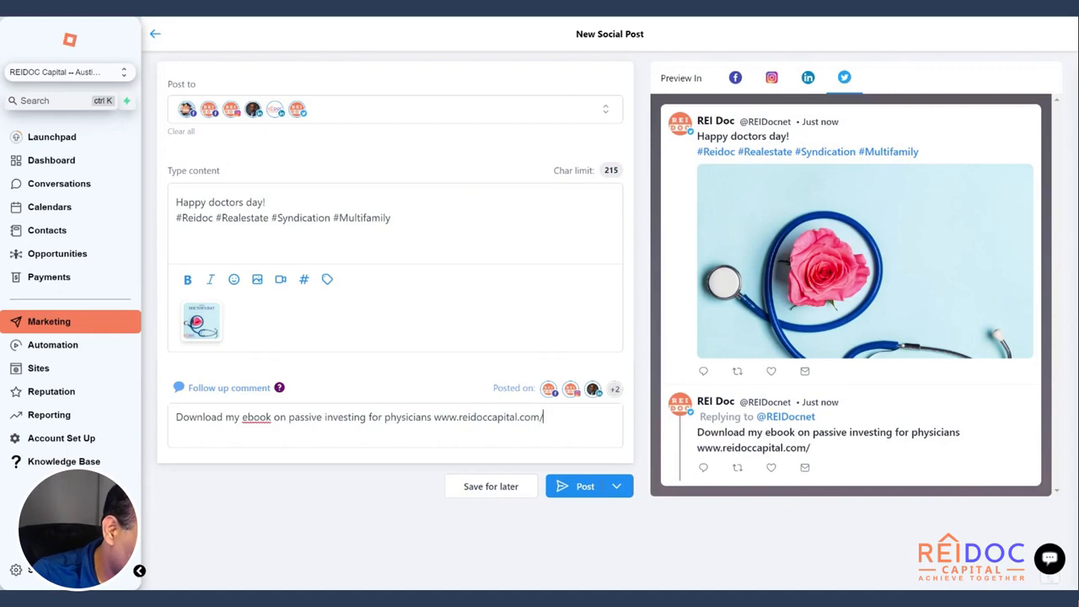
{"action": "type", "text": "e-book"}
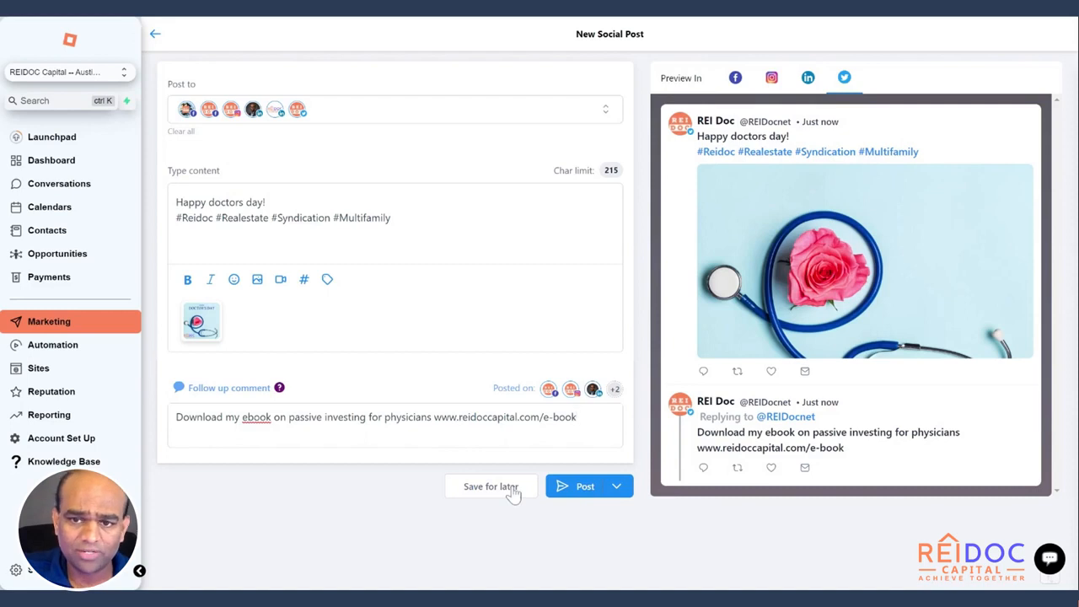
Delete the Doctor's Day draft from the Post dropdown and confirm in 'Delete Post?'
{"action": "left_click", "coordinate": [619, 493]}
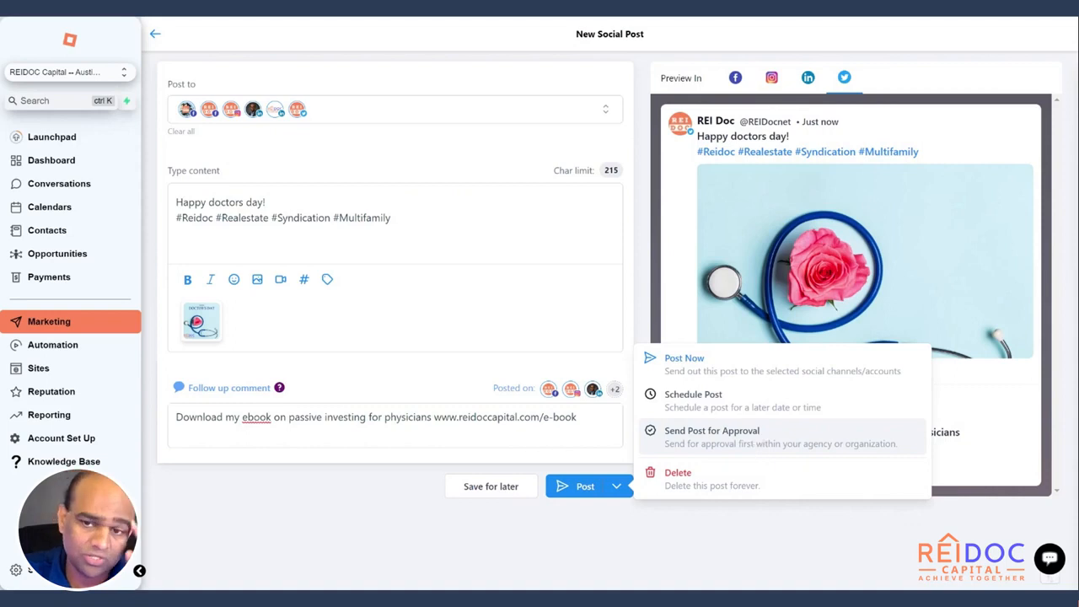
{"action": "left_click", "coordinate": [746, 564]}
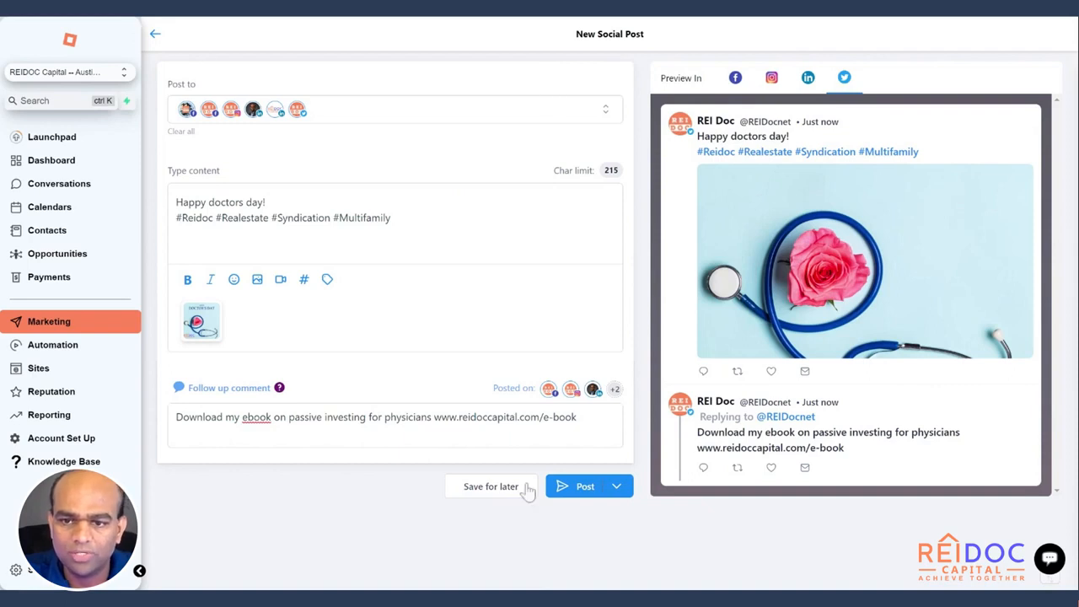
{"action": "left_click", "coordinate": [617, 492]}
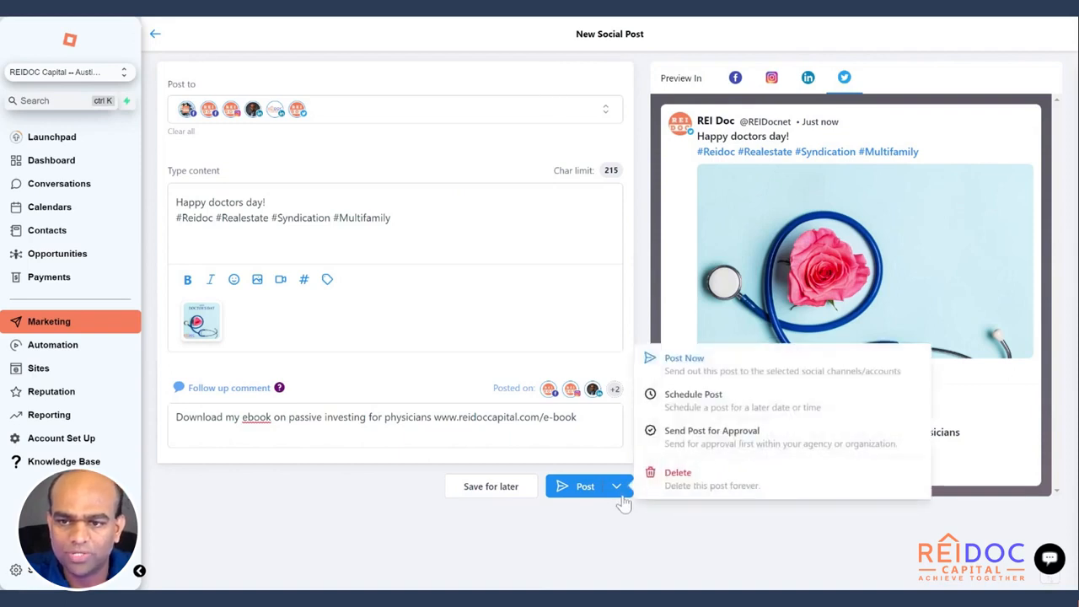
{"action": "left_click", "coordinate": [677, 475]}
{"action": "left_click", "coordinate": [735, 339]}
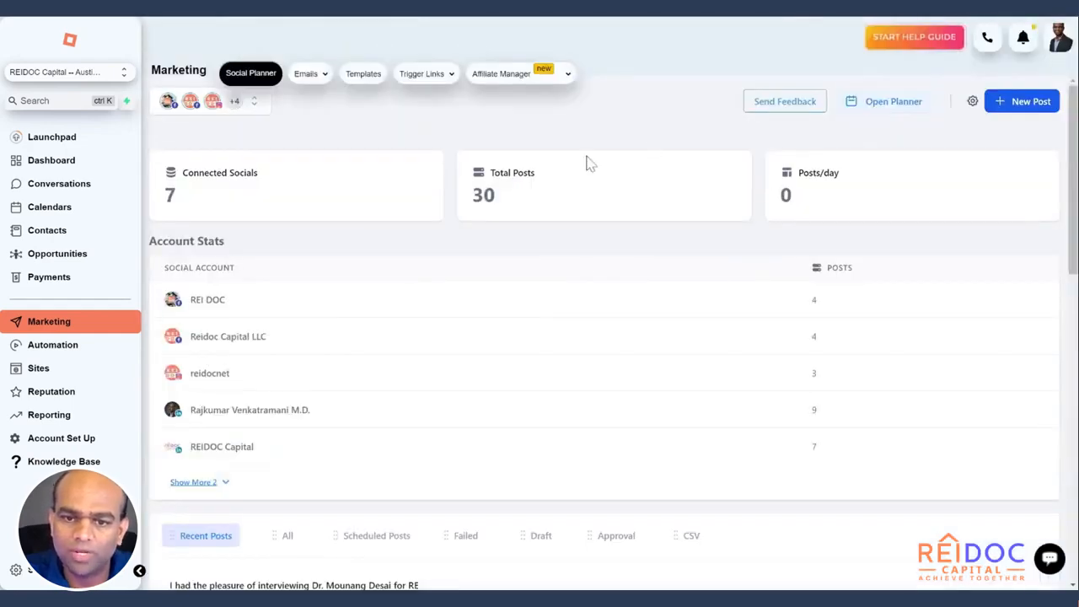
{"action": "scroll", "coordinate": [644, 325], "scroll_direction": "down", "scroll_amount": 10}
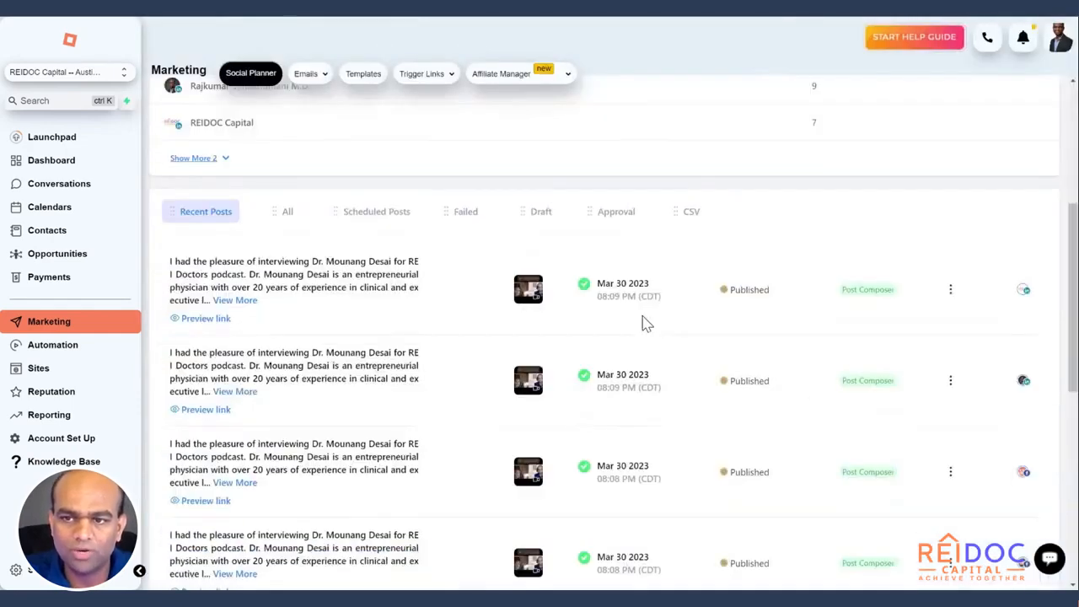
{"action": "scroll", "coordinate": [464, 342], "scroll_direction": "down", "scroll_amount": 2}
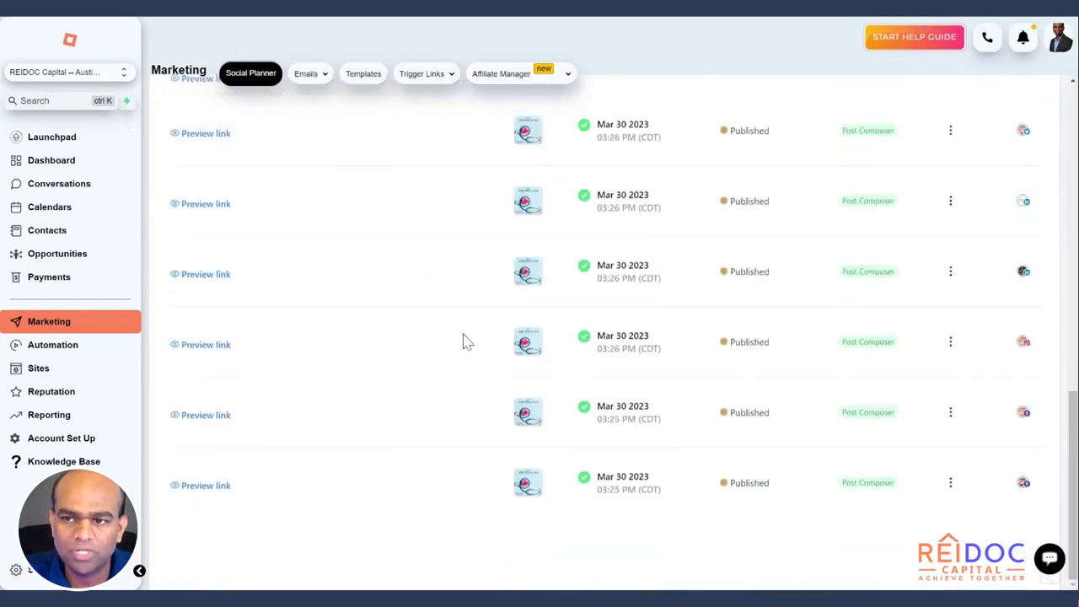
{"action": "scroll", "coordinate": [800, 326], "scroll_direction": "up", "scroll_amount": 4}
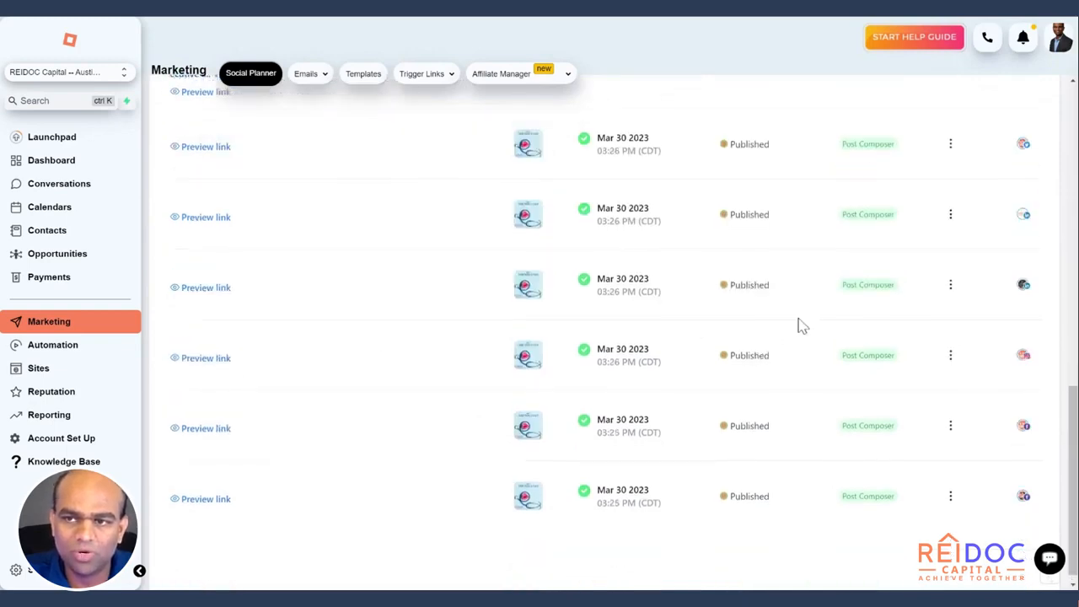
{"action": "scroll", "coordinate": [800, 325], "scroll_direction": "up", "scroll_amount": 8}
{"action": "scroll", "coordinate": [869, 320], "scroll_direction": "down", "scroll_amount": 4}
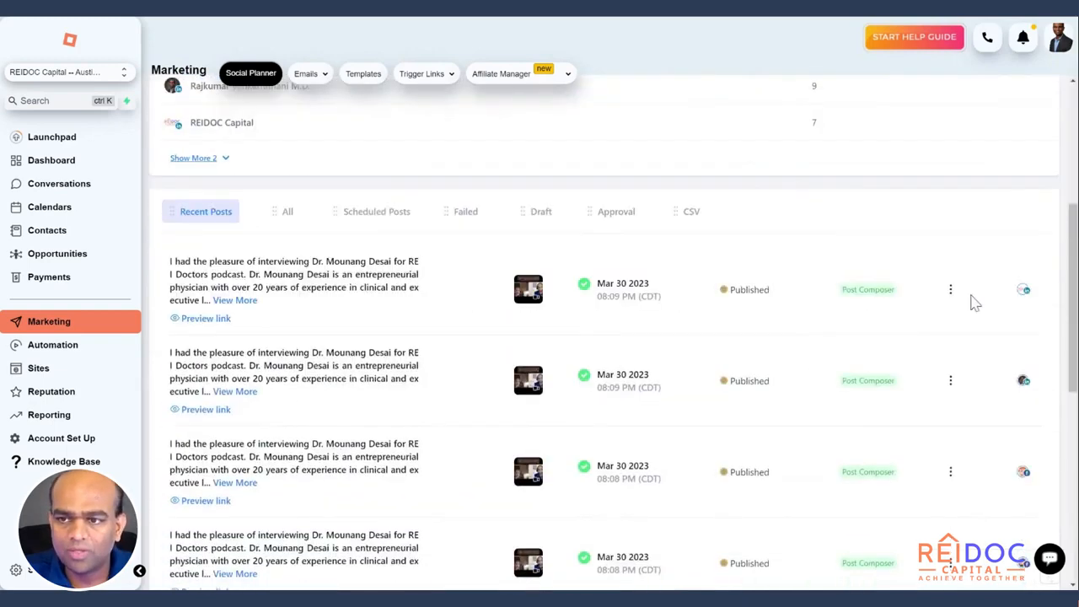
{"action": "left_click", "coordinate": [951, 290]}
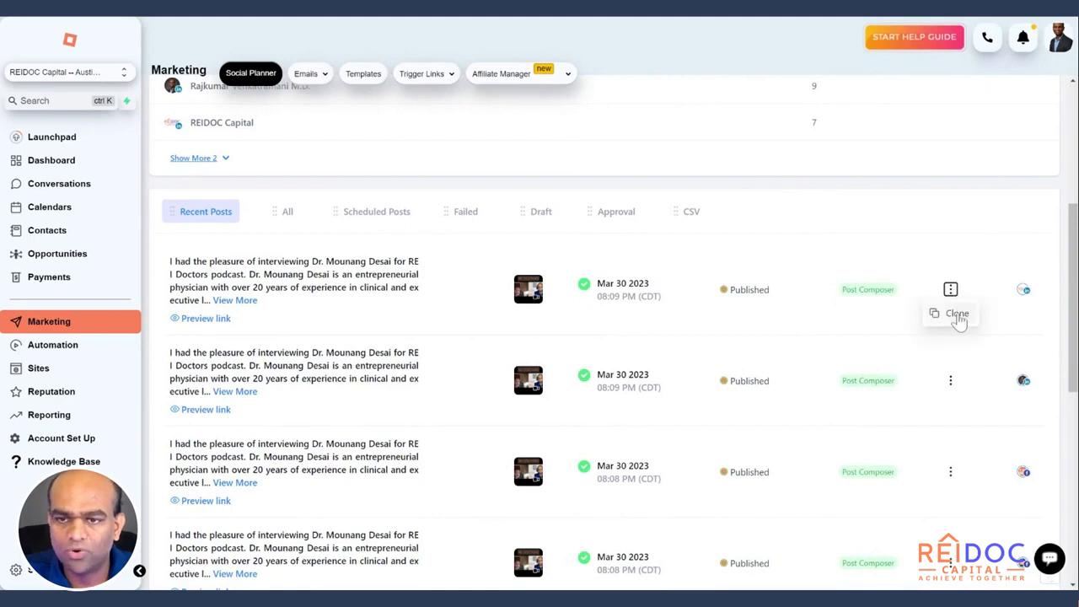
{"action": "left_click", "coordinate": [879, 329]}
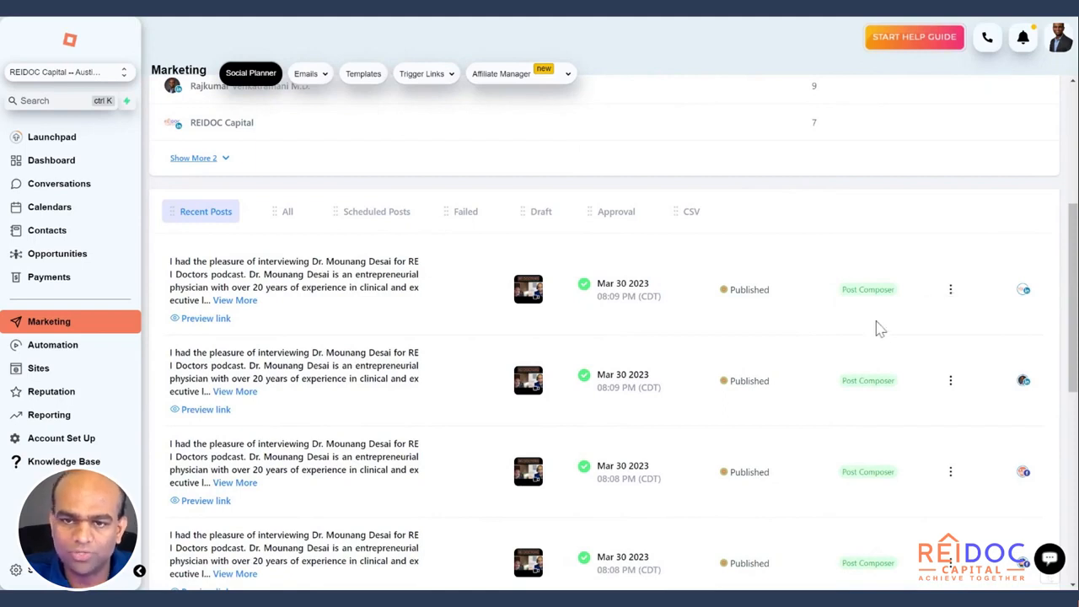
{"action": "scroll", "coordinate": [873, 303], "scroll_direction": "up", "scroll_amount": 5}
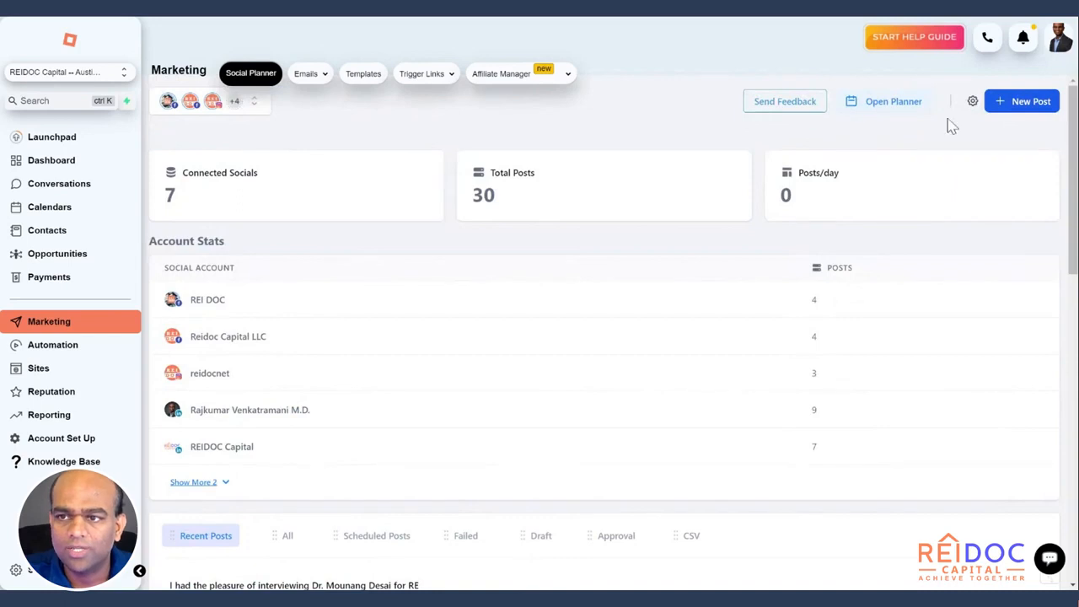
Open the Planner calendar and view the extra posts listed on March 30
{"action": "left_click", "coordinate": [910, 104]}
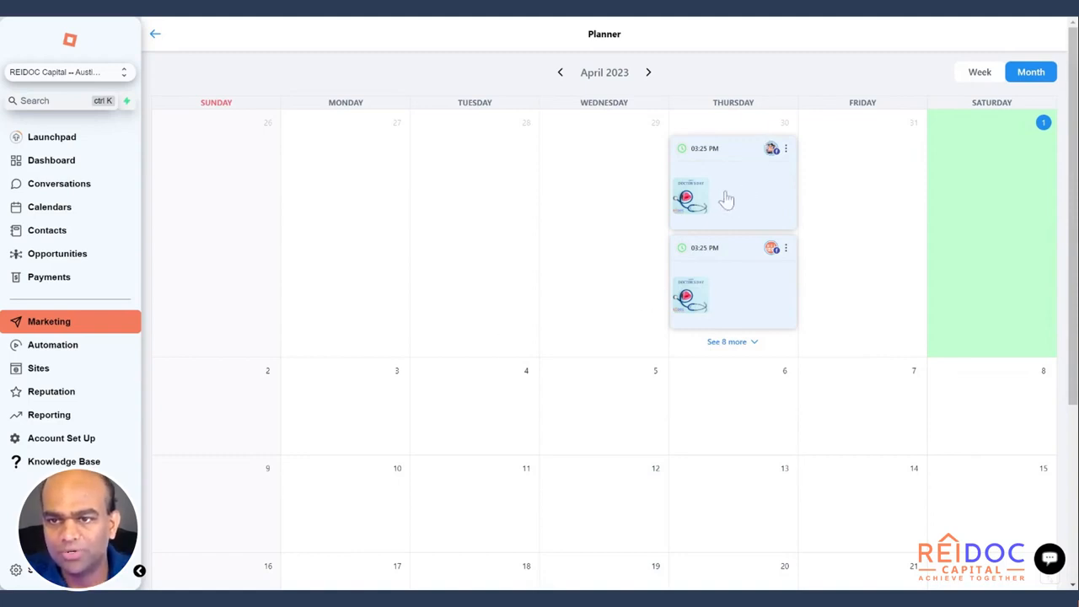
{"action": "left_click", "coordinate": [752, 346]}
{"action": "left_click_drag", "start_coordinate": [820, 192], "coordinate": [835, 362]}
{"action": "left_click", "coordinate": [767, 72]}
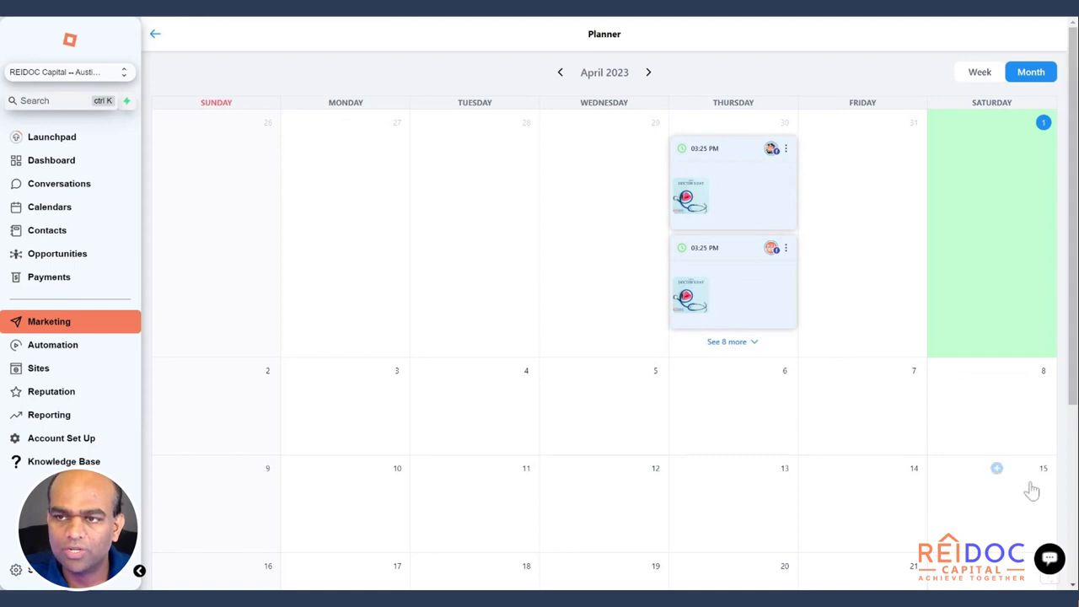
Page forward through May, briefly trying a May 3 post, to July 2023
{"action": "left_click", "coordinate": [648, 73]}
{"action": "mouse_move", "coordinate": [618, 143]}
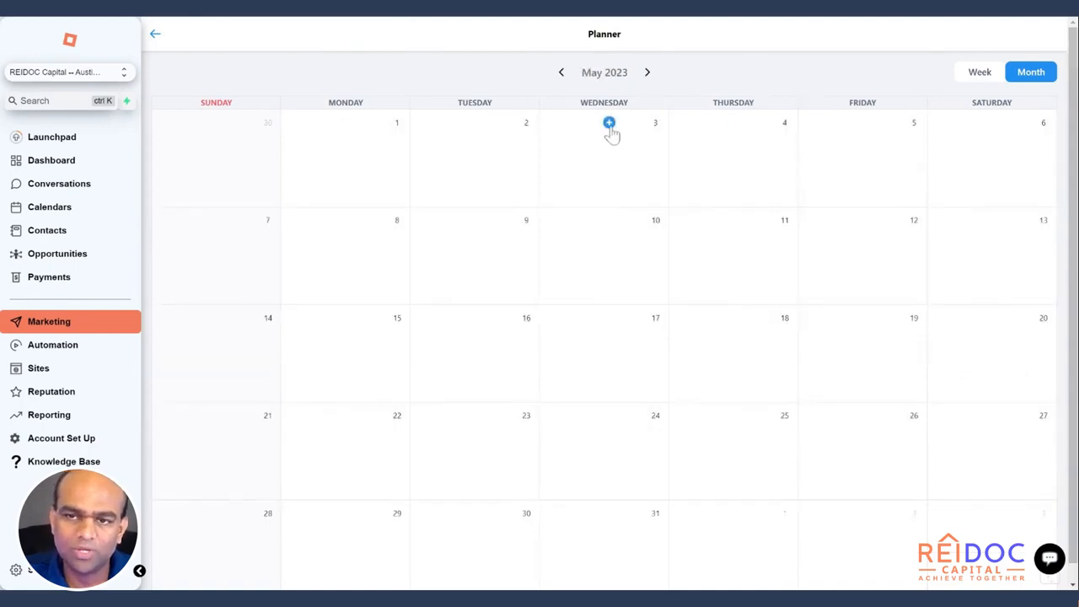
{"action": "left_click", "coordinate": [609, 125]}
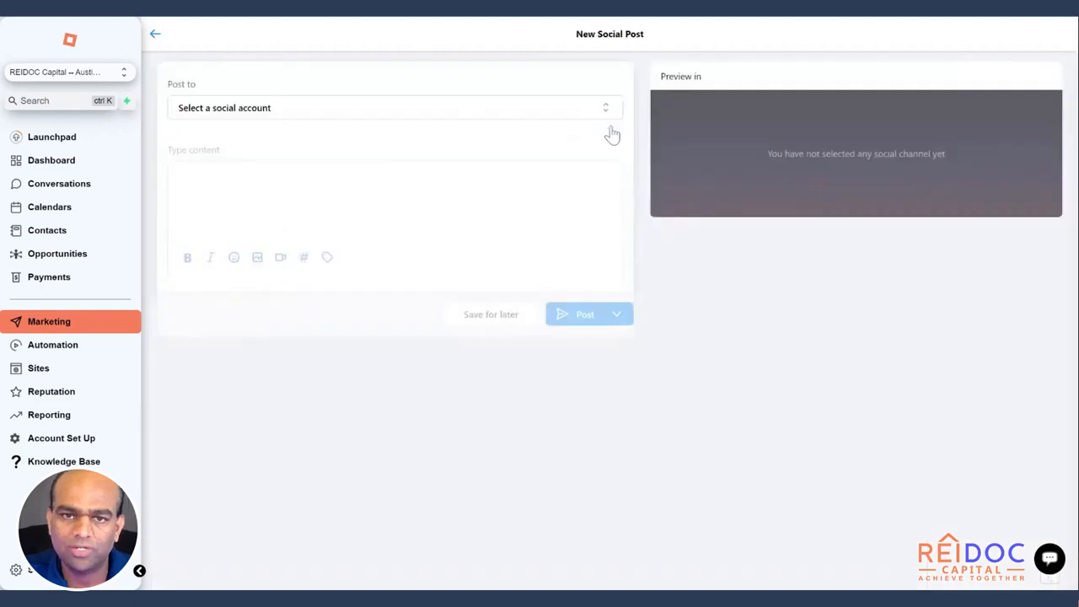
{"action": "left_click", "coordinate": [155, 38]}
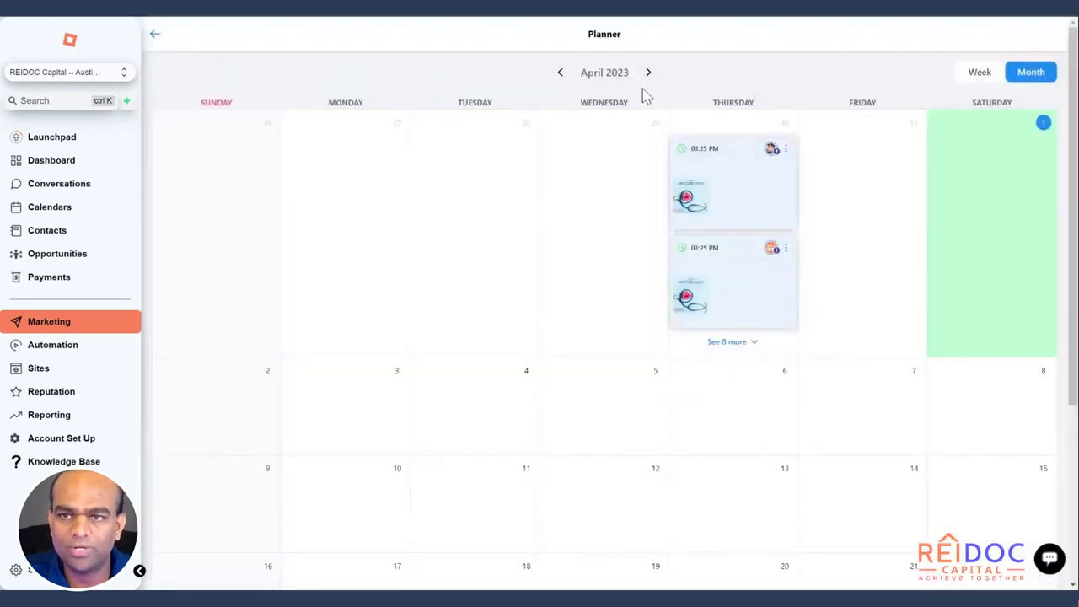
{"action": "left_click", "coordinate": [647, 73]}
{"action": "left_click", "coordinate": [649, 73]}
{"action": "left_click", "coordinate": [648, 73]}
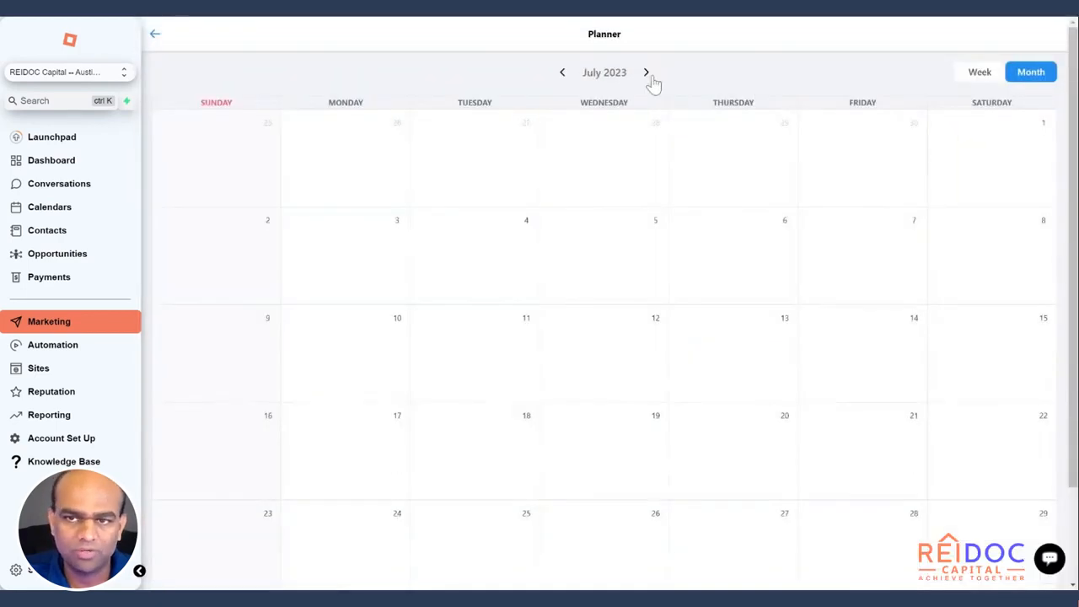